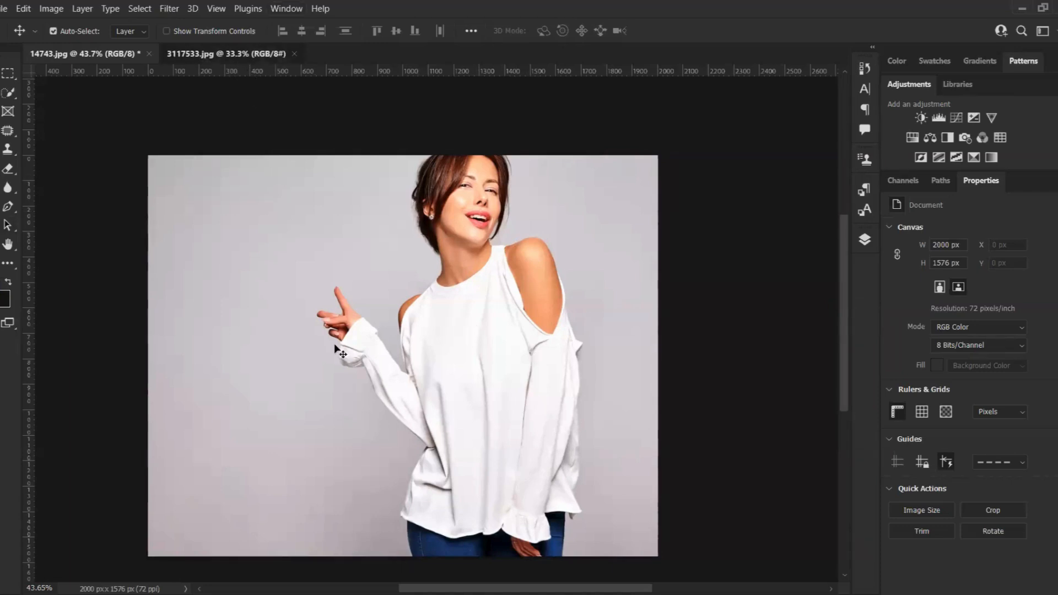
# Switch to the 14743.jpg document and open the Layers panel
pyautogui.hotkey('ctrl', 'Tab')
pyautogui.click(65, 51)
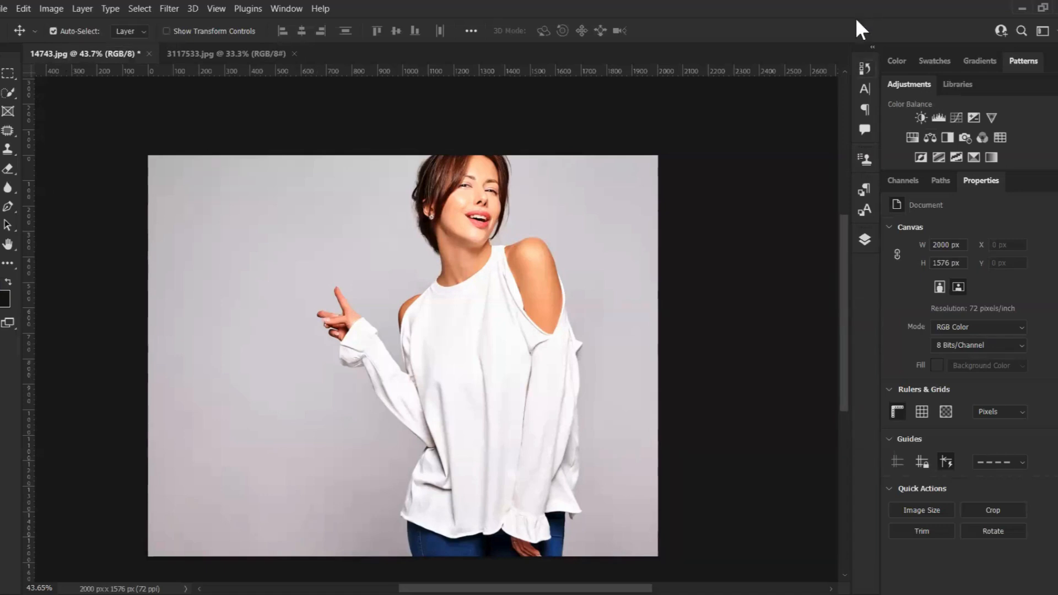
pyautogui.click(866, 242)
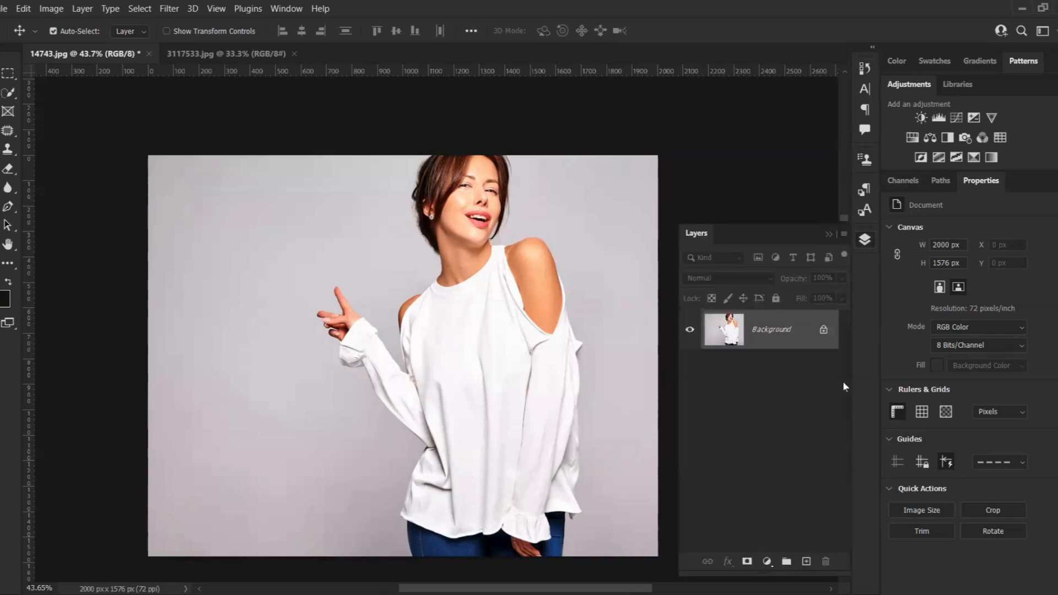
# Duplicate the Background layer
pyautogui.rightClick(792, 331)
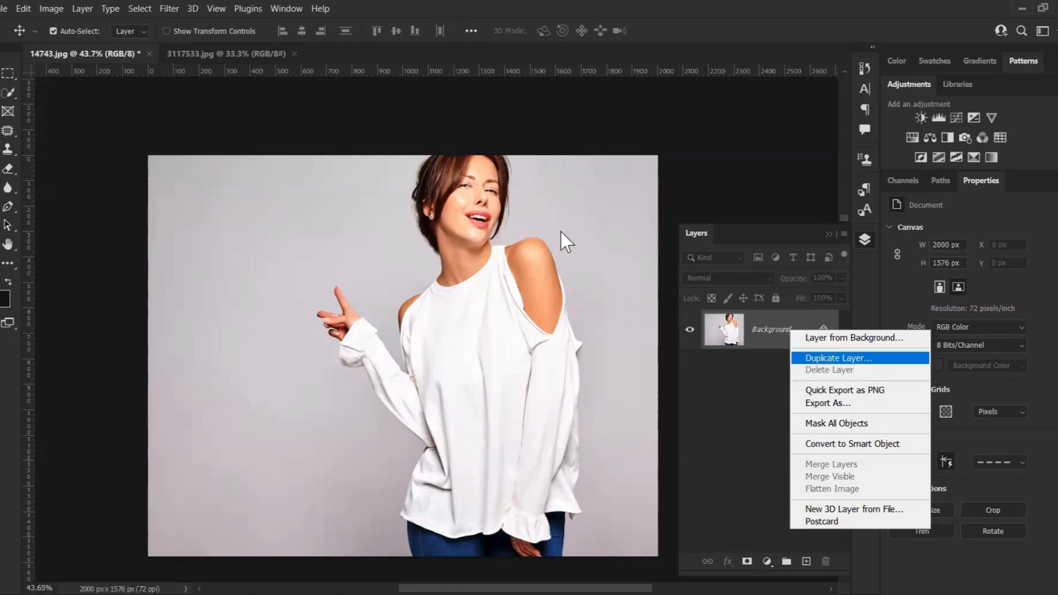
pyautogui.press('Return')
pyautogui.click(646, 157)
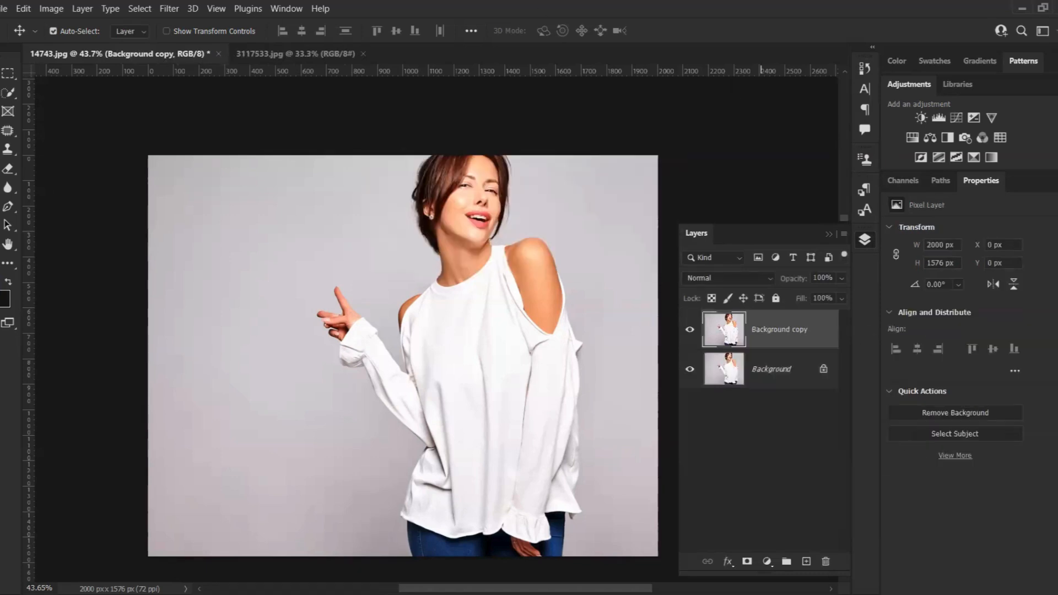
# Select the shirt's upper front with the Quick Selection tool, using a brush size of about 125
pyautogui.click(7, 92)
pyautogui.scroll(-3, 402, 141)
pyautogui.scroll(5, 515, 311)
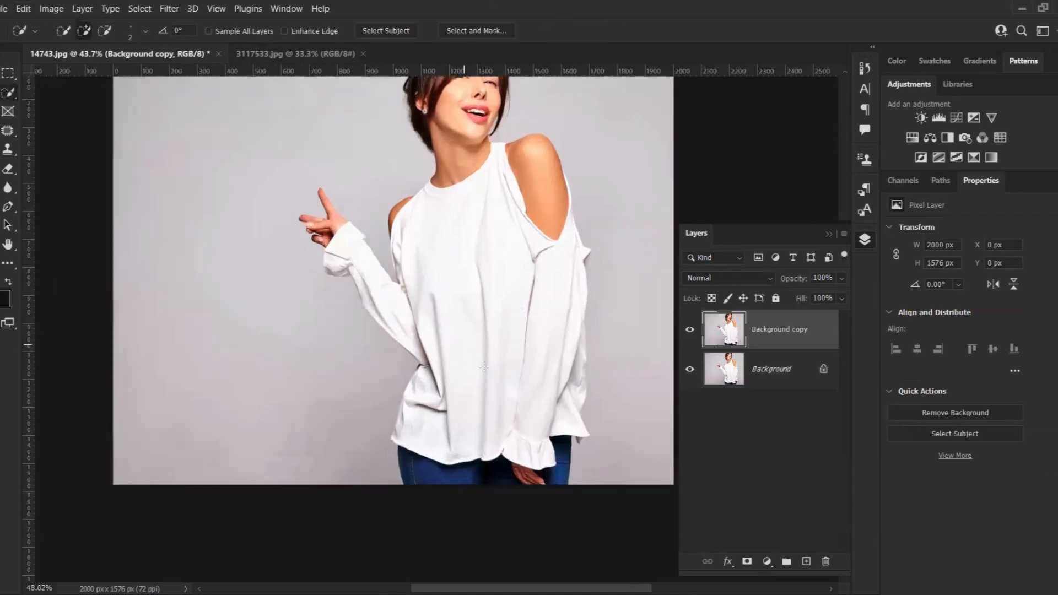
pyautogui.scroll(2, 413, 200)
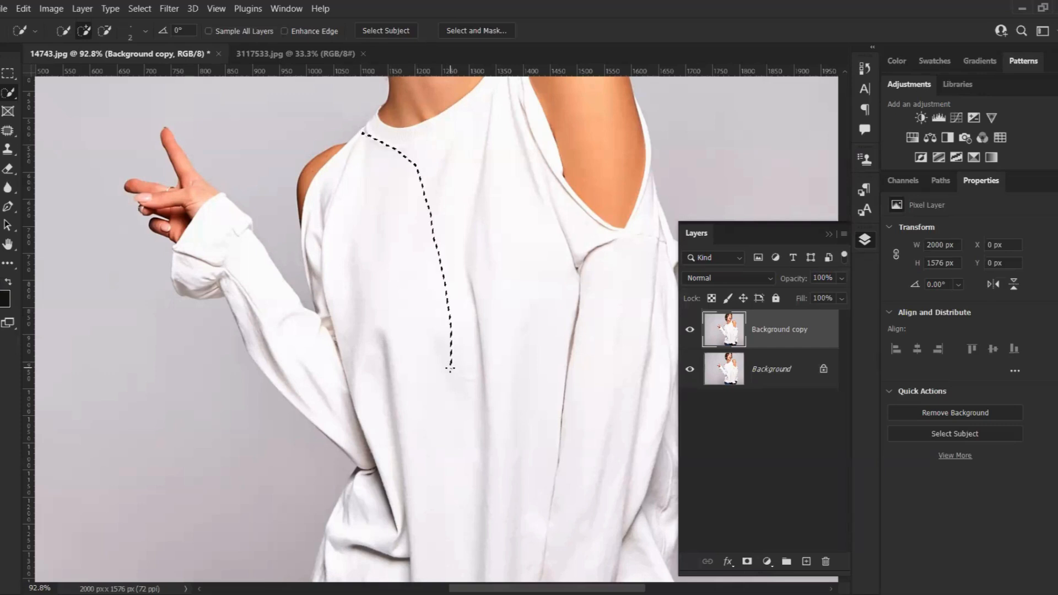
pyautogui.moveTo(450, 368); pyautogui.dragTo(451, 370)
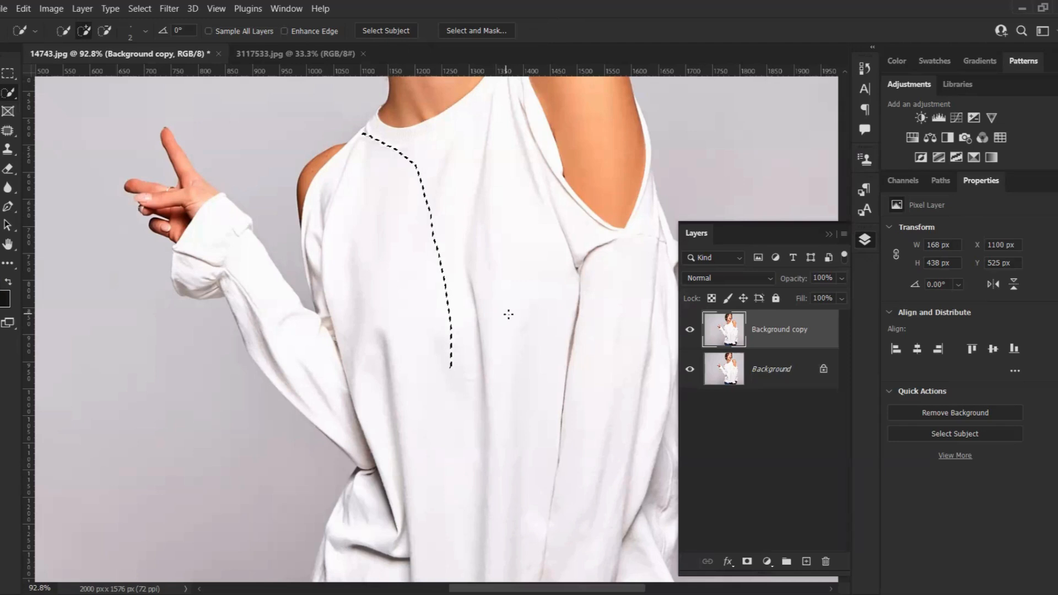
pyautogui.press(']')
pyautogui.press(']')
pyautogui.press(']')
pyautogui.press(']')
pyautogui.press(']')
pyautogui.press(']')
pyautogui.press(']')
pyautogui.press(']')
pyautogui.press(']')
pyautogui.press(']')
pyautogui.press(']')
pyautogui.press(']')
pyautogui.press(']')
pyautogui.press(']')
pyautogui.press(']')
pyautogui.press(']')
pyautogui.press(']')
pyautogui.press(']')
pyautogui.press(']')
pyautogui.press(']')
pyautogui.press(']')
pyautogui.press(']')
pyautogui.press(']')
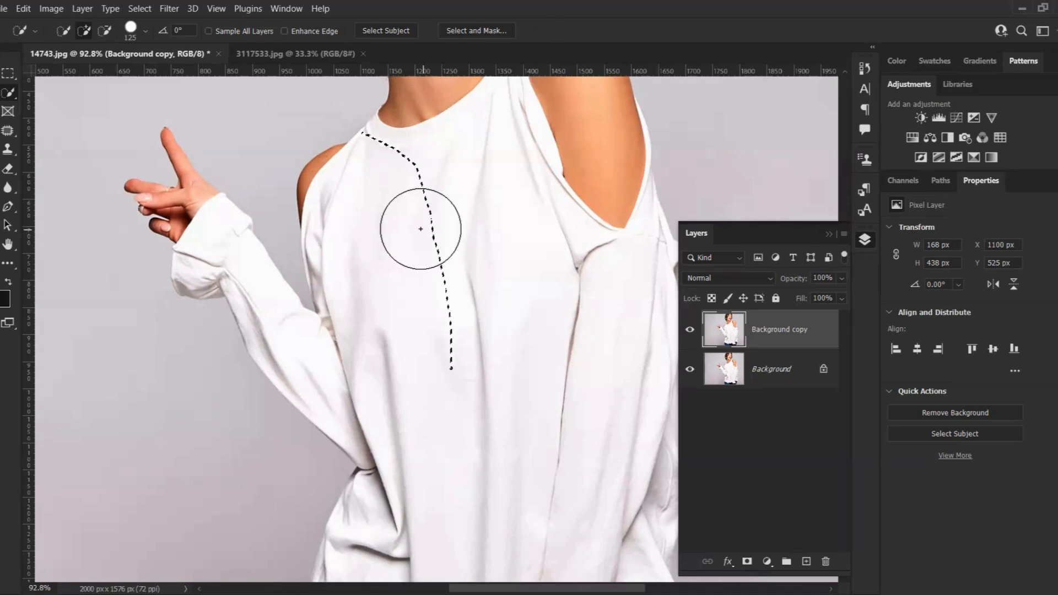
pyautogui.moveTo(411, 237)
pyautogui.mouseDown()
pyautogui.moveTo(456, 291)
pyautogui.moveTo(462, 384)
pyautogui.moveTo(481, 406)
pyautogui.mouseUp()
# Extend the selection over the sleeves and lower body of the white shirt with a 175 brush
pyautogui.scroll(-2, 441, 386)
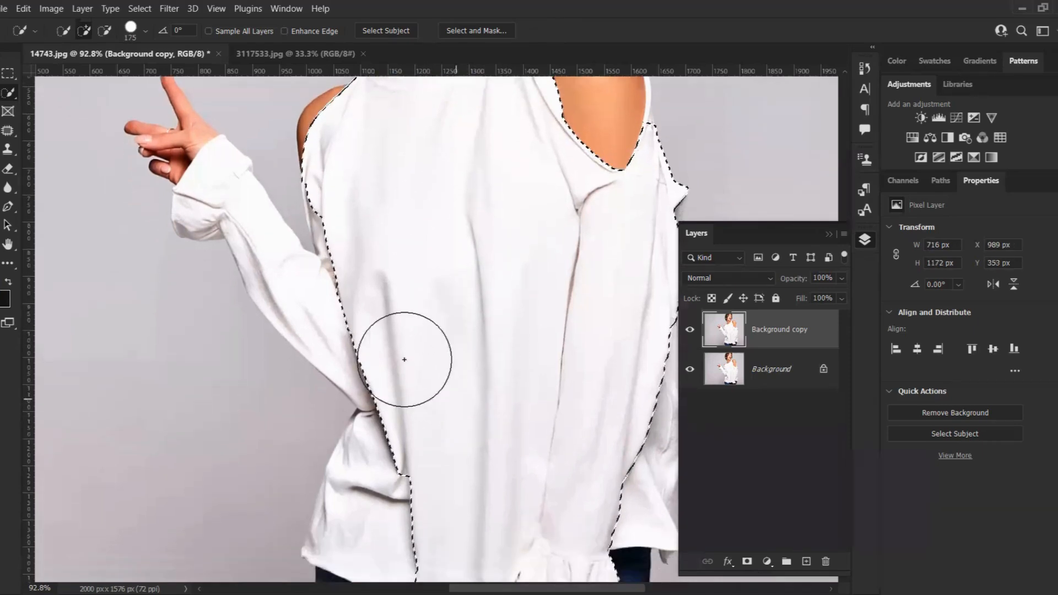
pyautogui.moveTo(366, 342); pyautogui.dragTo(454, 401)
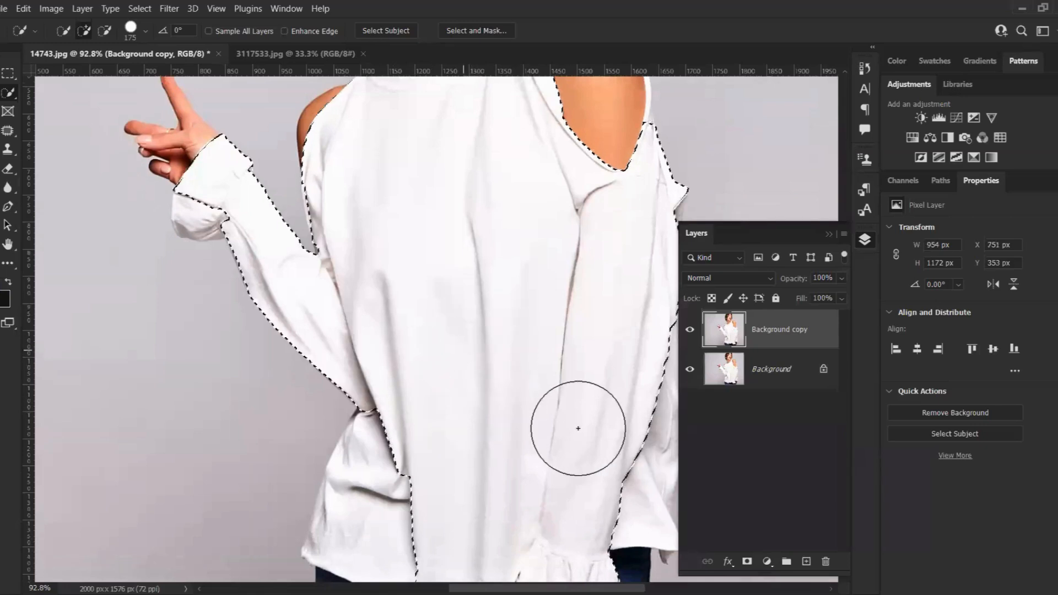
pyautogui.scroll(-2, 595, 411)
pyautogui.moveTo(607, 413); pyautogui.dragTo(568, 441)
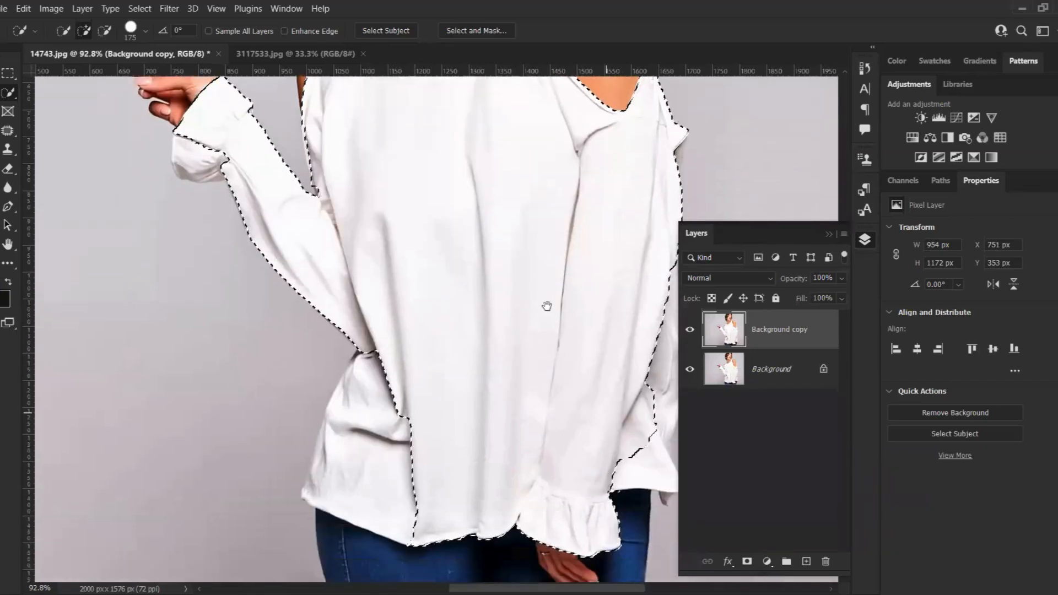
pyautogui.moveTo(547, 306); pyautogui.dragTo(420, 330)
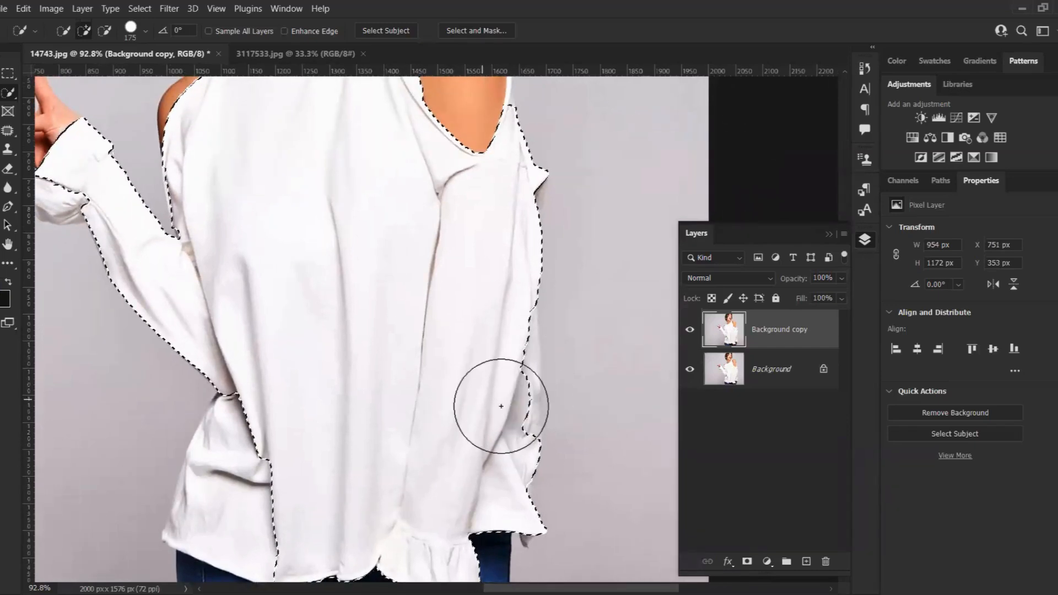
pyautogui.click(496, 405)
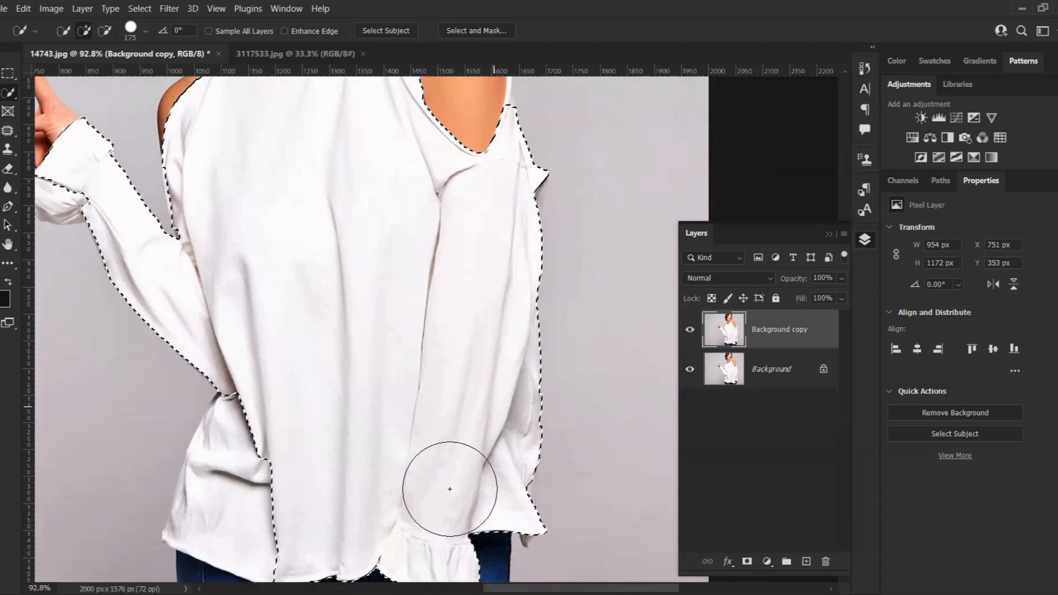
pyautogui.scroll(-2, 237, 463)
pyautogui.click(288, 508)
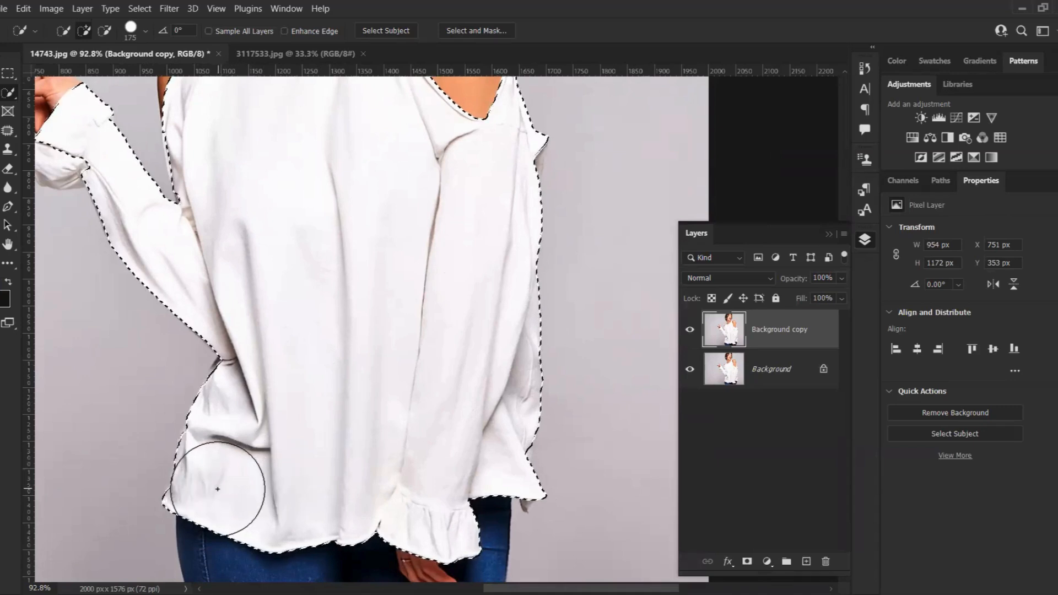
pyautogui.click(213, 472)
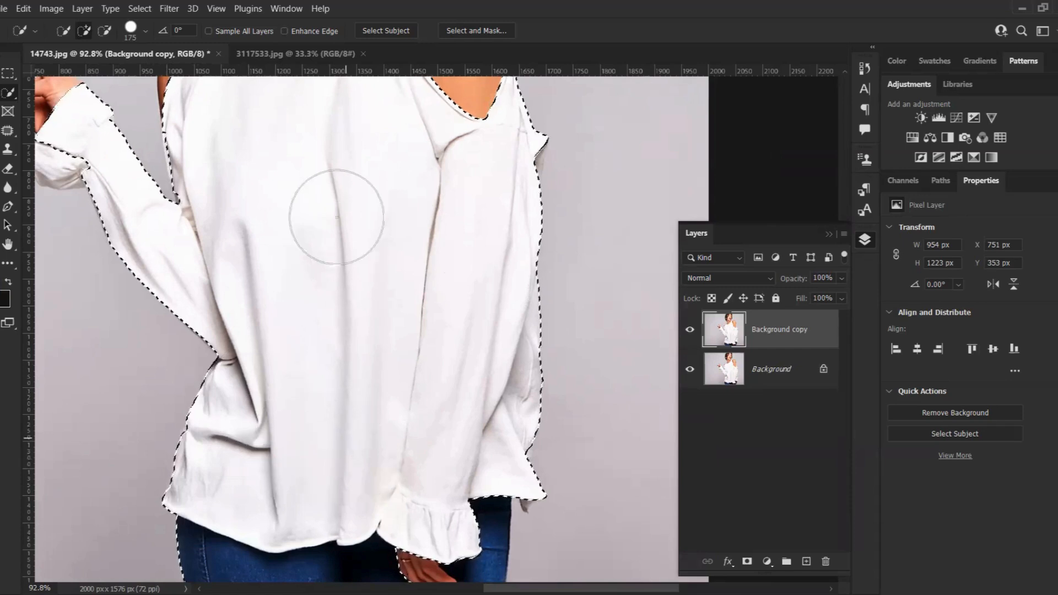
# Add the remaining chest area below the collar to the shirt selection
pyautogui.scroll(2, 485, 204)
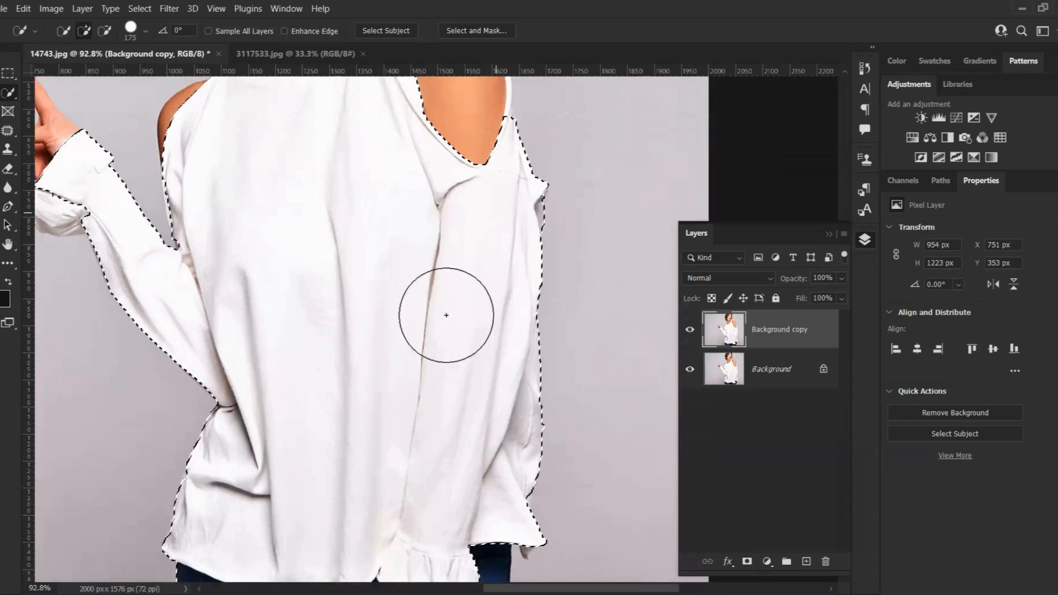
pyautogui.scroll(6, 444, 279)
pyautogui.scroll(1, 327, 323)
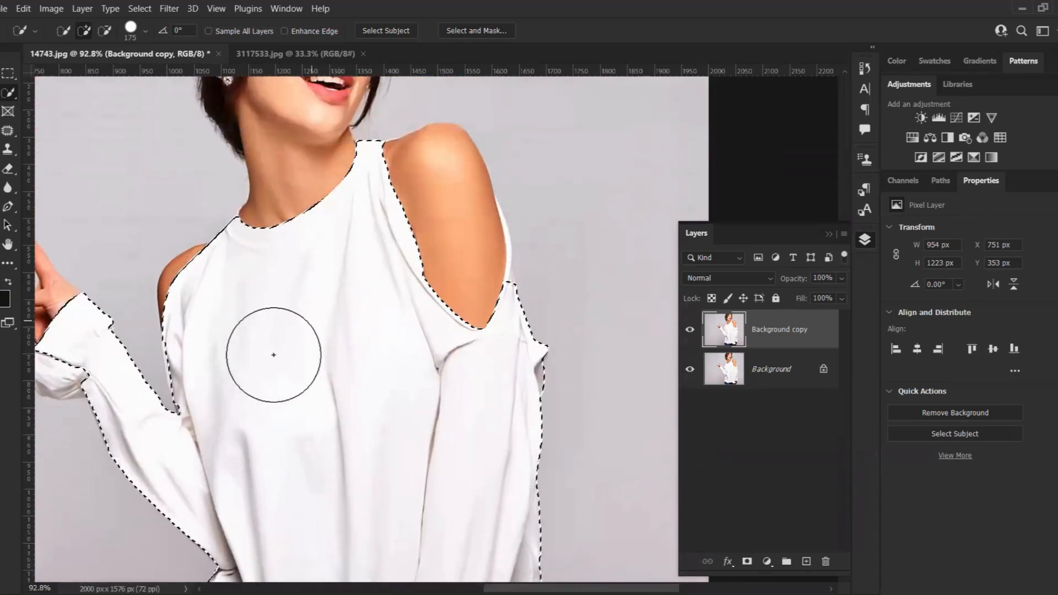
pyautogui.moveTo(358, 441); pyautogui.dragTo(468, 462)
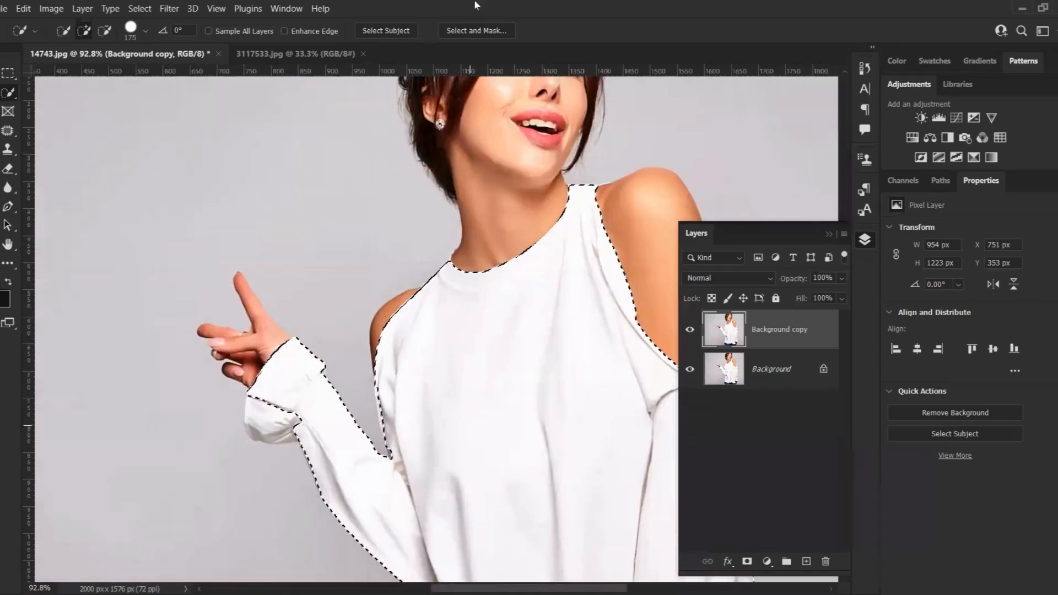
# Subtract the hand and background around the raised sleeve's cuff from the selection
pyautogui.press('alt')
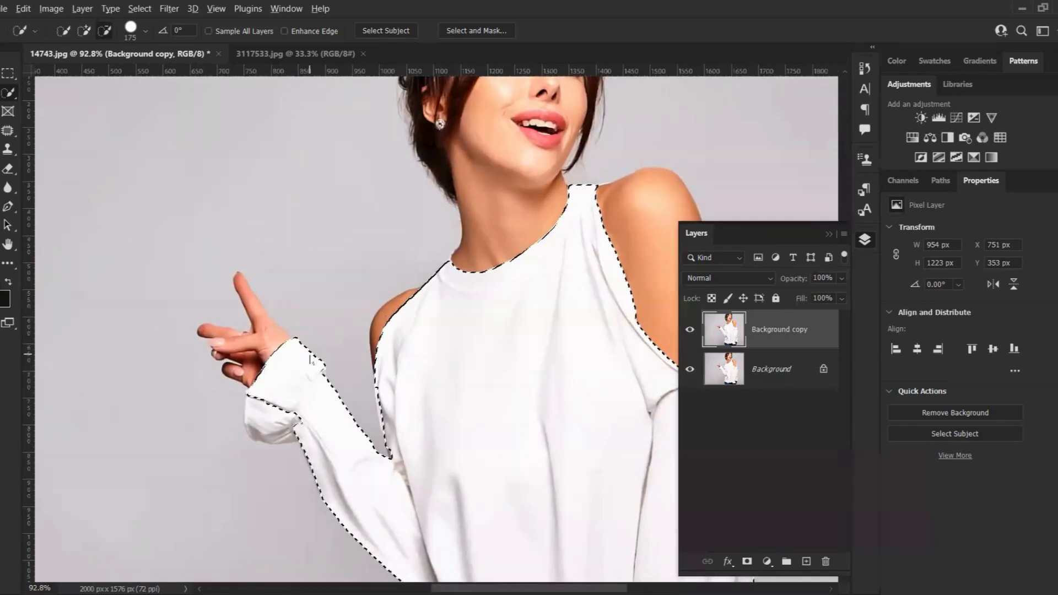
pyautogui.moveTo(301, 355); pyautogui.dragTo(263, 364)
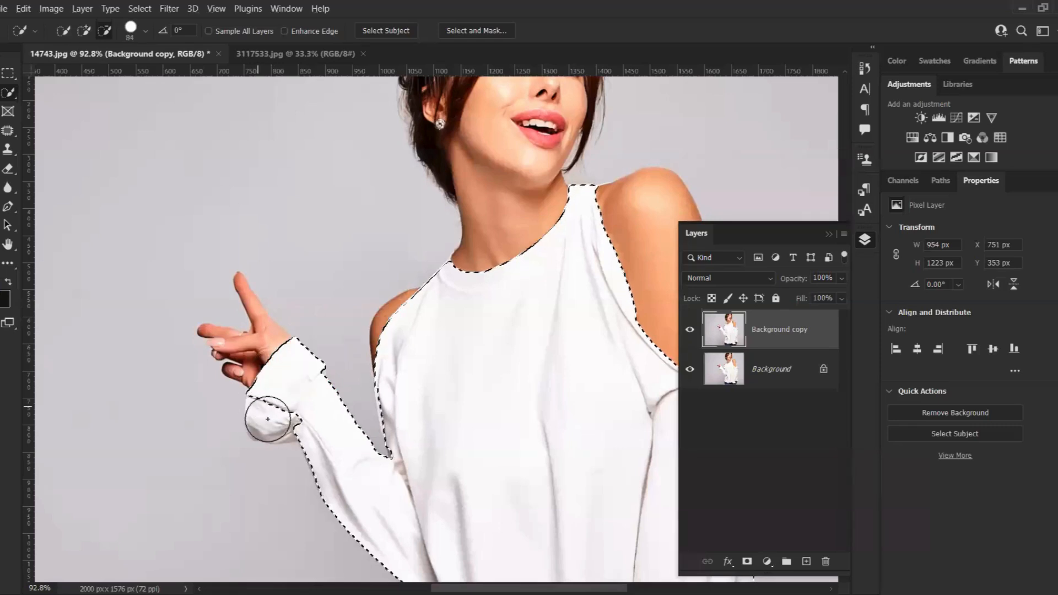
pyautogui.click(270, 417)
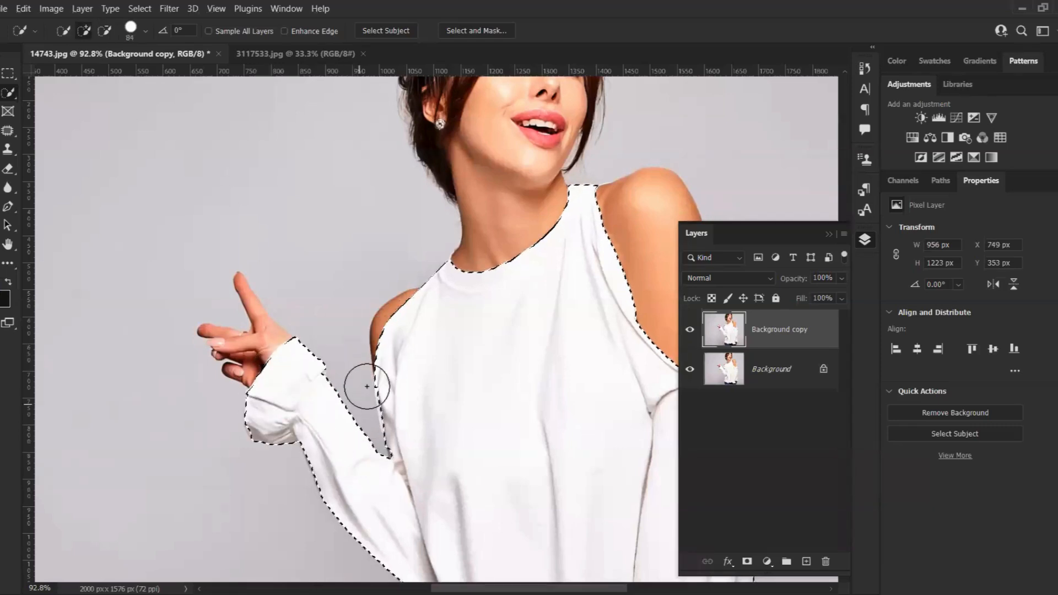
pyautogui.moveTo(372, 386); pyautogui.dragTo(148, 417)
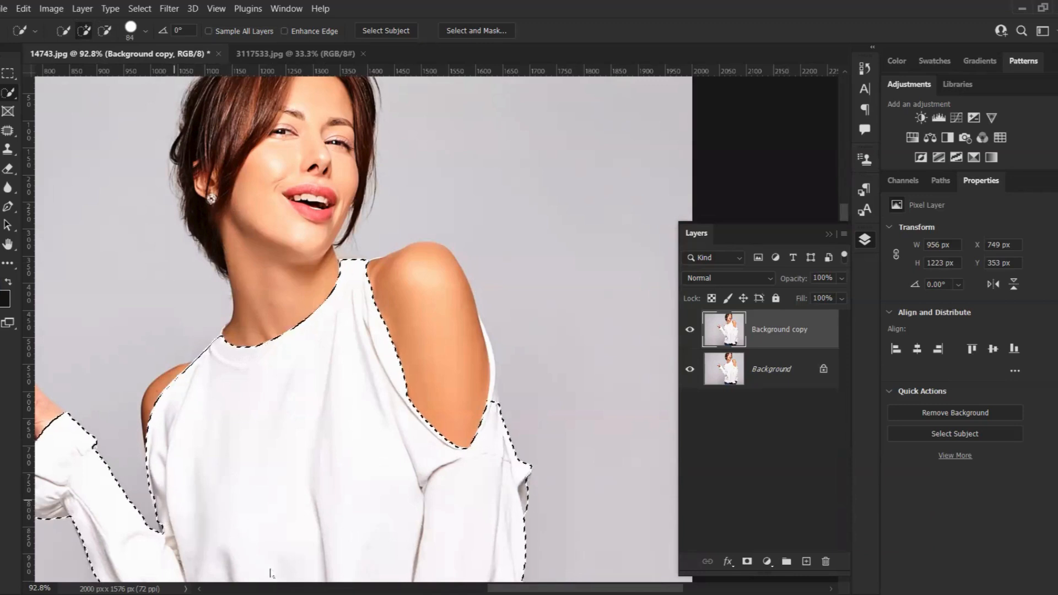
# Zoom into the shoulder cut-out and add the thin shirt edge beside the arm using a much smaller brush
pyautogui.scroll(4, 483, 373)
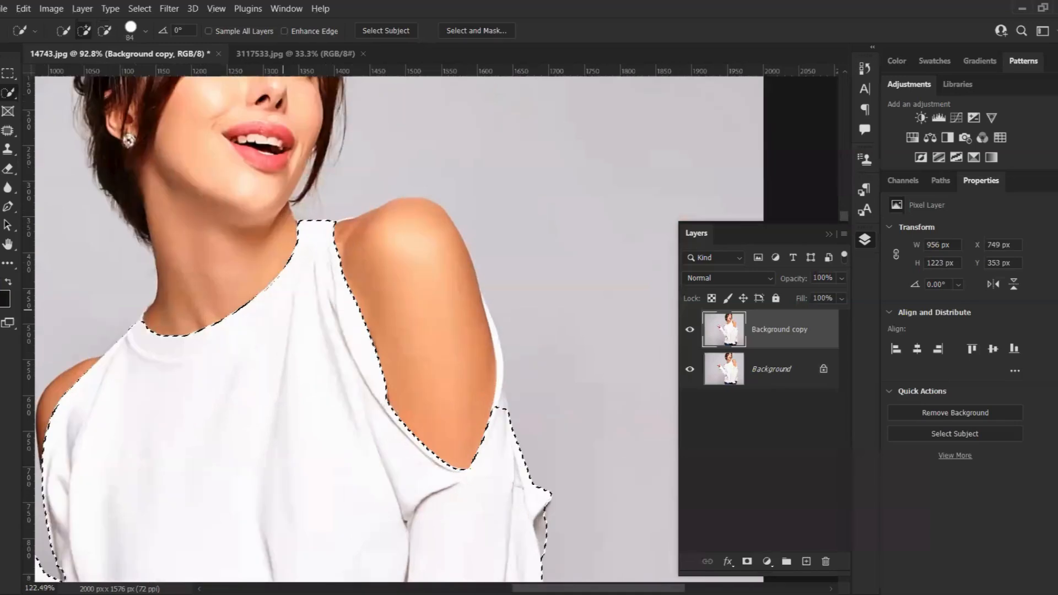
pyautogui.scroll(8, 584, 383)
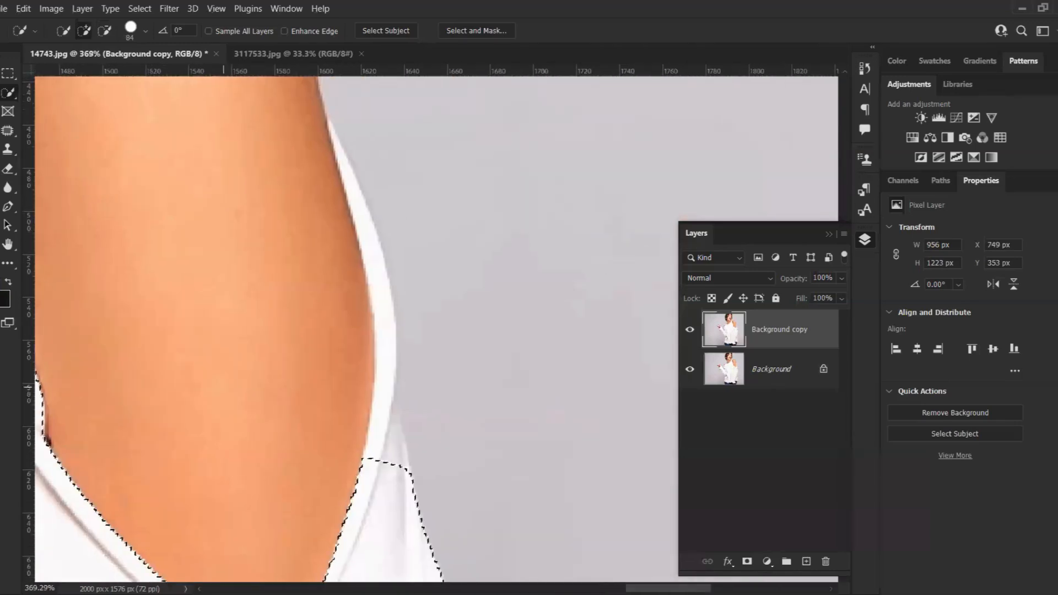
pyautogui.moveTo(223, 387); pyautogui.dragTo(217, 388)
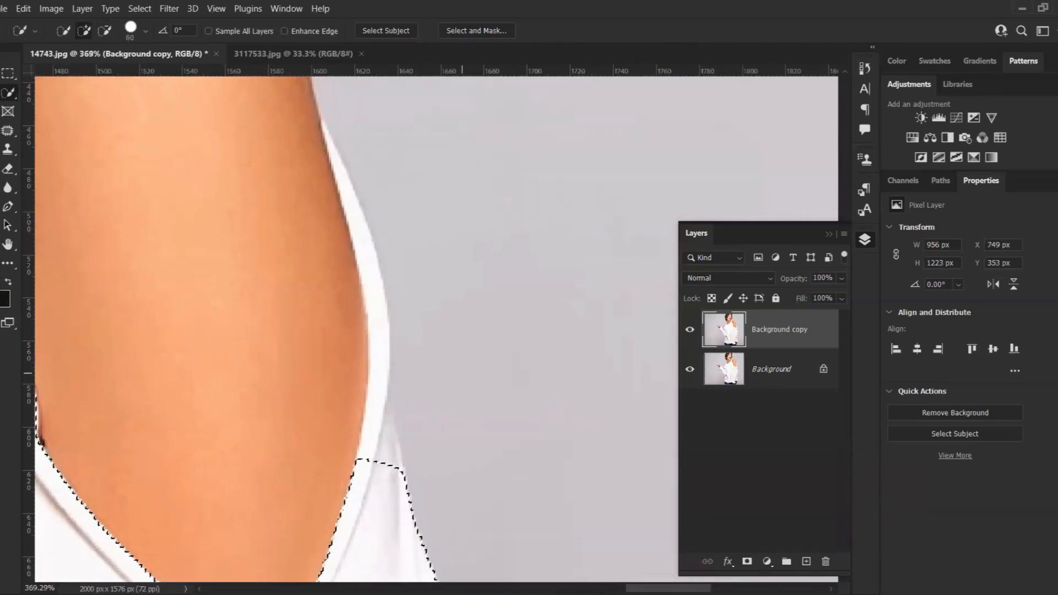
pyautogui.press('[')
pyautogui.press('[')
pyautogui.press('[')
pyautogui.press('[')
pyautogui.press('[')
pyautogui.press('[')
pyautogui.press('[')
pyautogui.press('[')
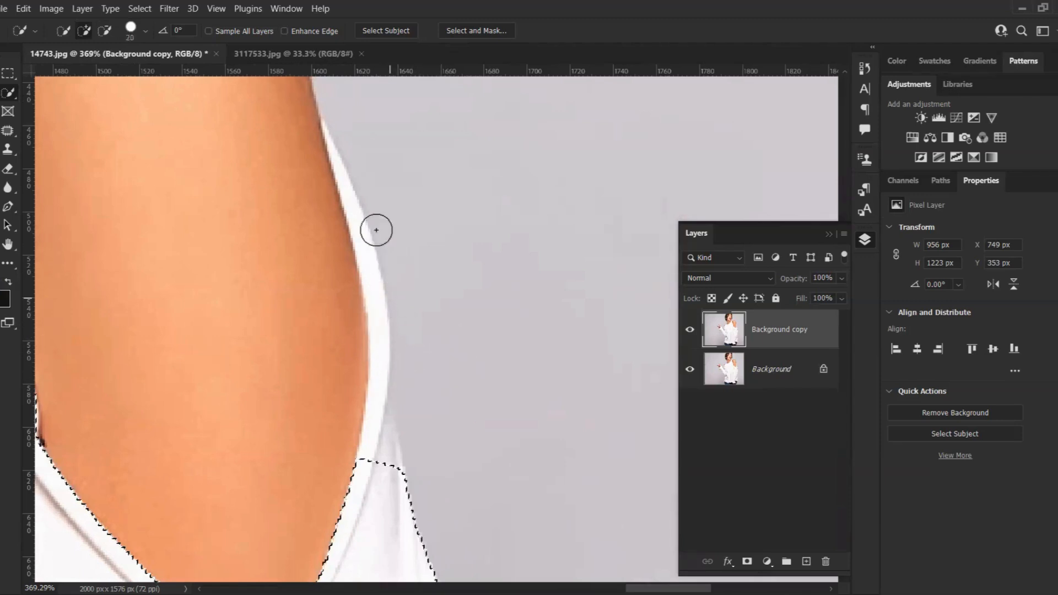
pyautogui.press('[')
pyautogui.press('[')
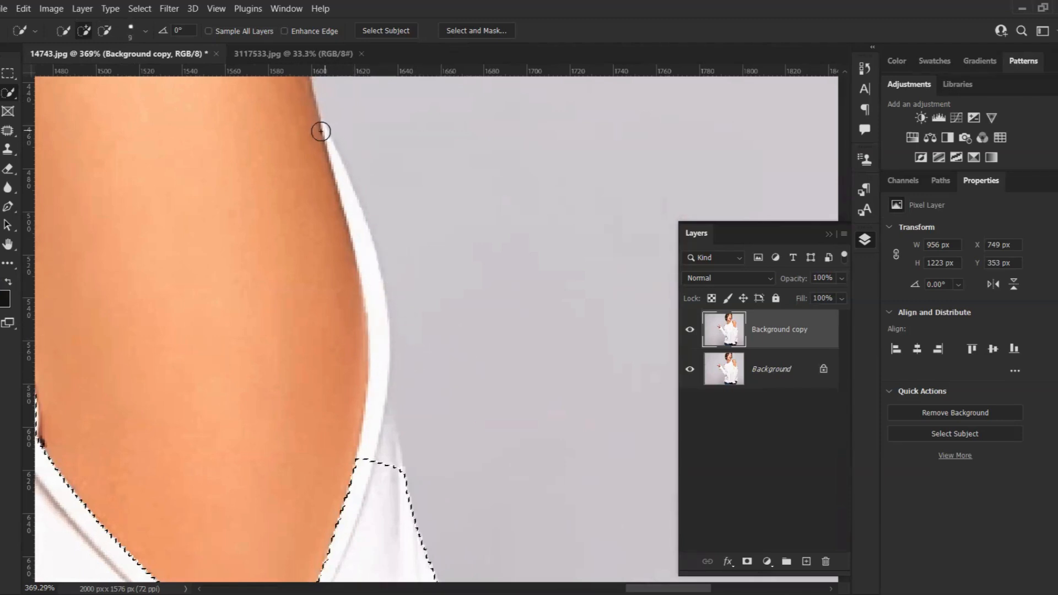
pyautogui.press('[')
pyautogui.press('[')
pyautogui.press('[')
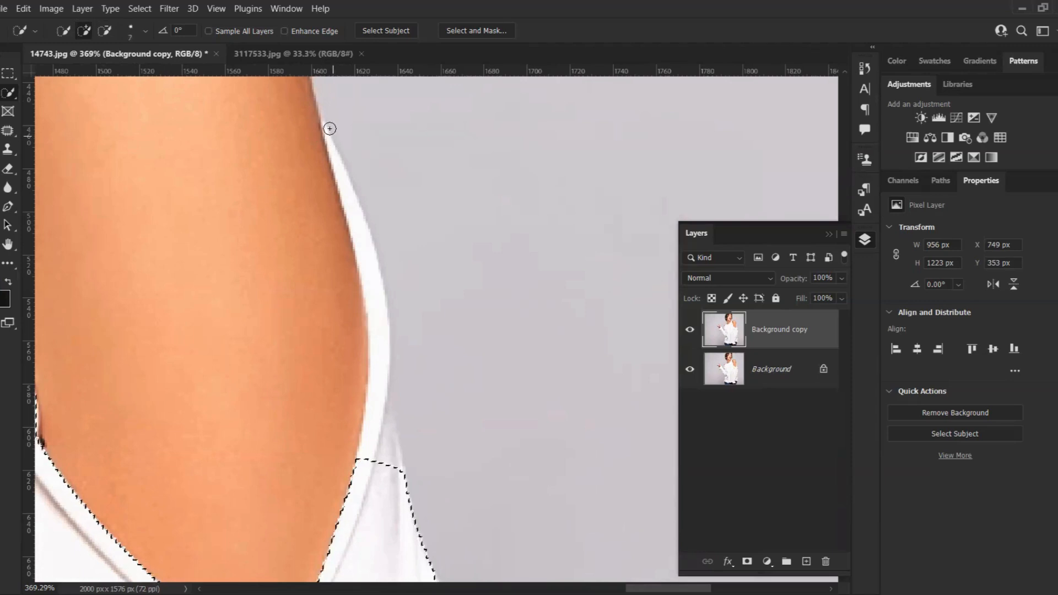
pyautogui.moveTo(322, 122); pyautogui.dragTo(343, 187)
pyautogui.moveTo(347, 234)
pyautogui.mouseDown()
pyautogui.moveTo(379, 329)
pyautogui.moveTo(392, 419)
pyautogui.mouseUp()
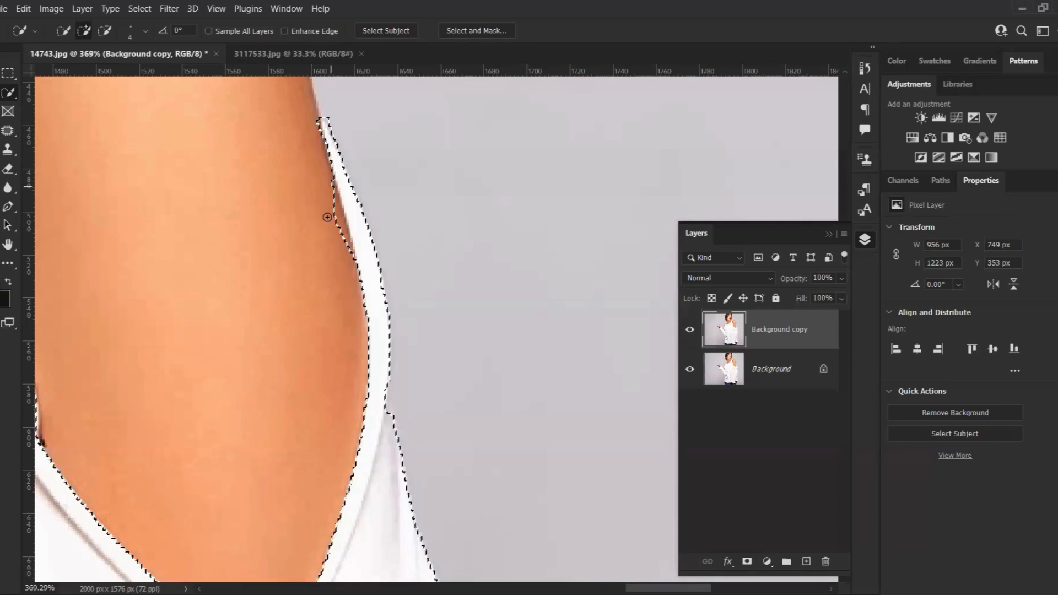
# Subtract stray skin from the selection along the shoulder strap edge
pyautogui.press('alt')
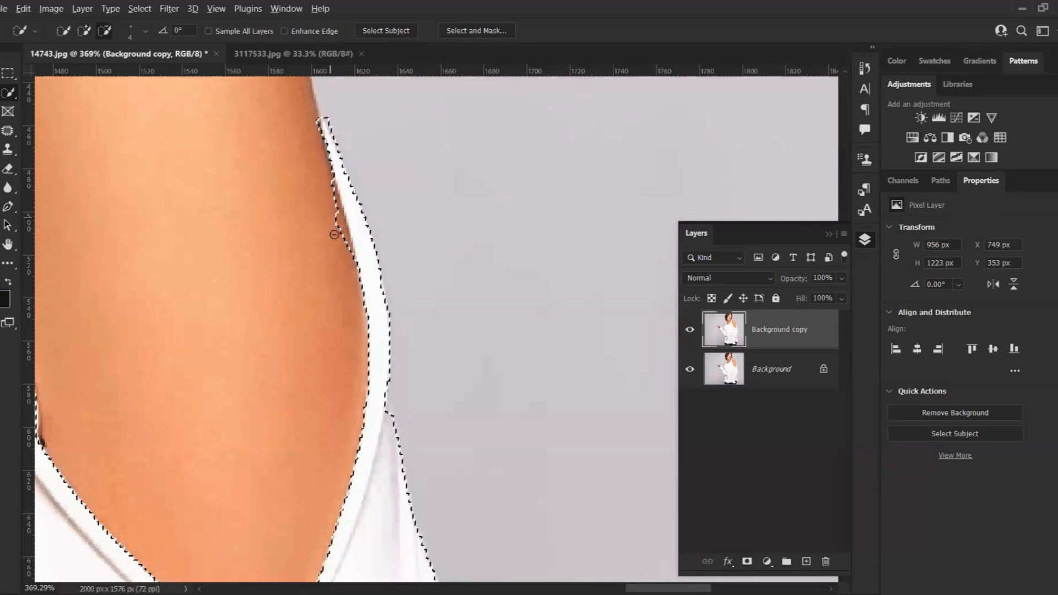
pyautogui.moveTo(334, 234); pyautogui.dragTo(340, 224)
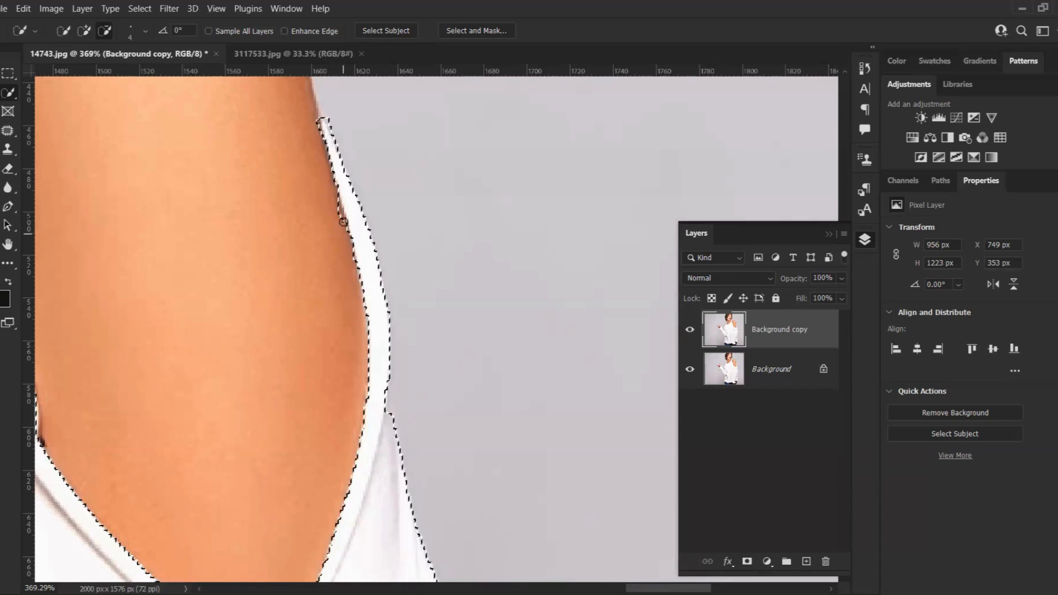
pyautogui.moveTo(336, 209); pyautogui.dragTo(343, 225)
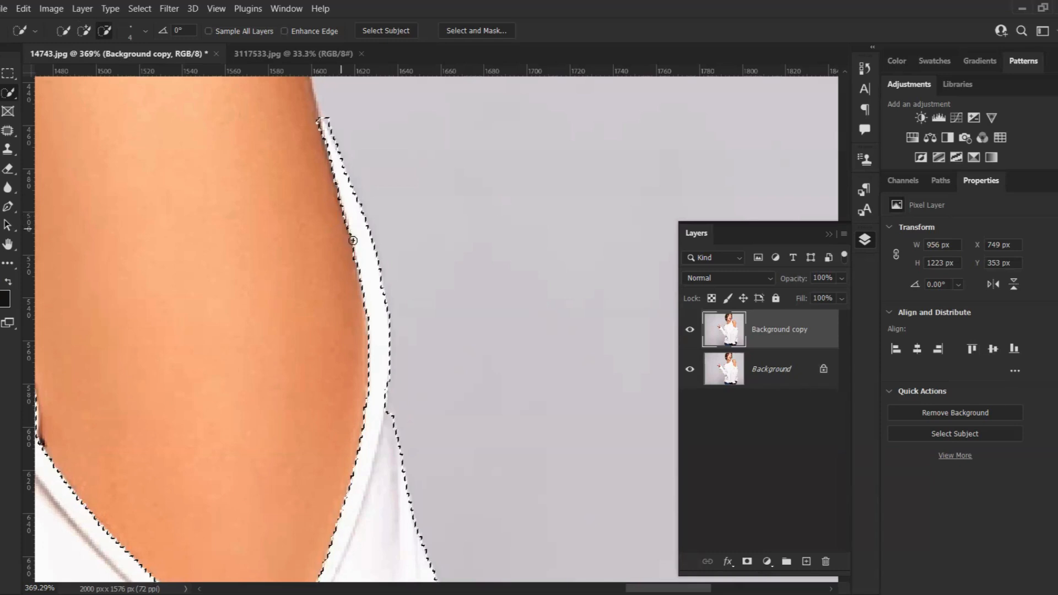
pyautogui.scroll(-2, 399, 364)
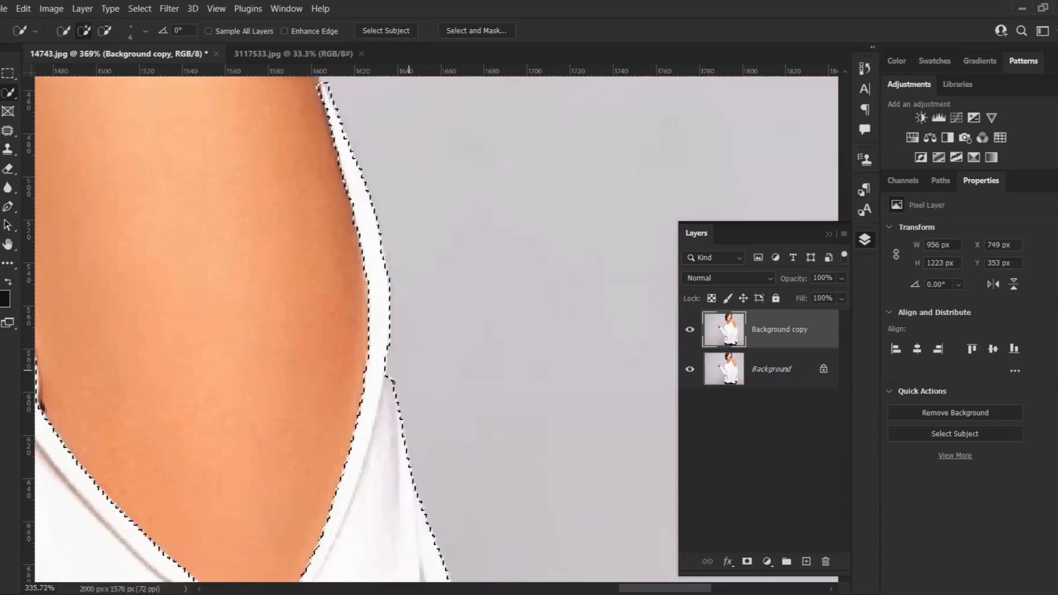
pyautogui.scroll(-3, 400, 364)
pyautogui.scroll(-5, 374, 379)
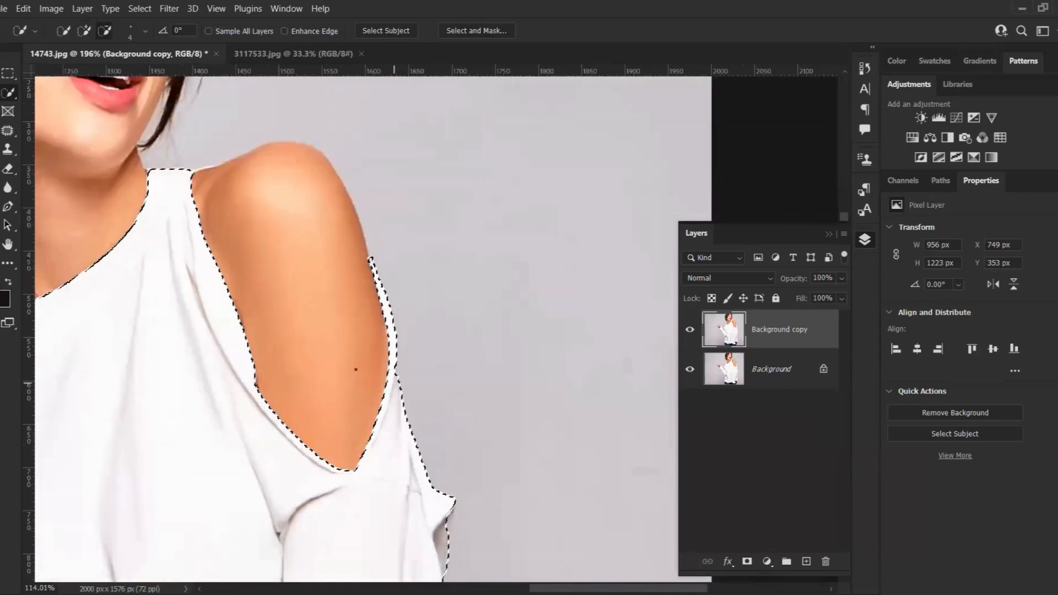
pyautogui.scroll(-3, 411, 424)
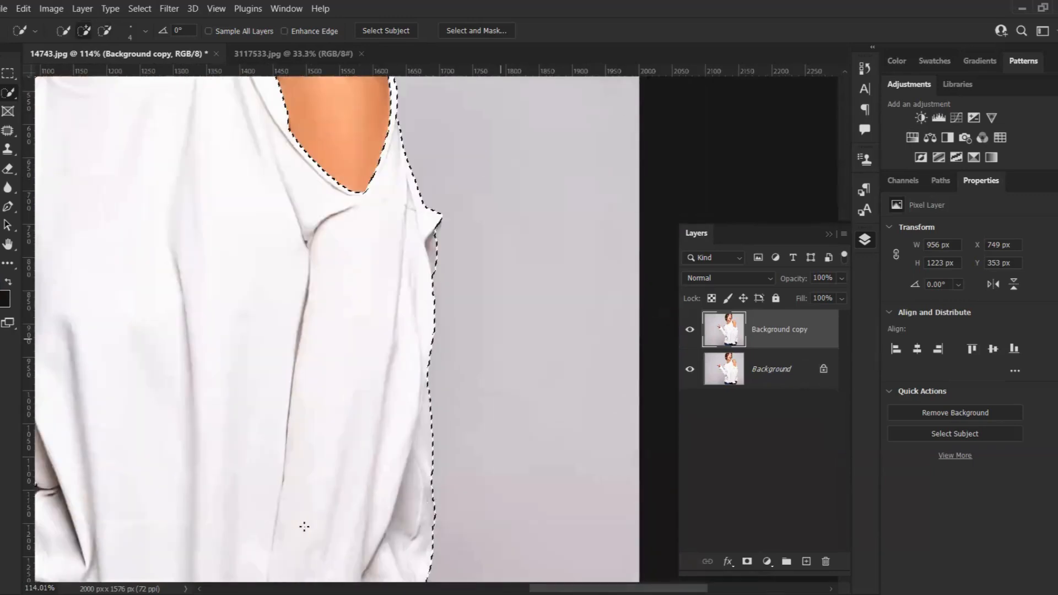
# Subtract the strip of jeans below the shirt's lower-left hem from the selection using a larger brush
pyautogui.scroll(-2, 348, 566)
pyautogui.scroll(-5, 269, 453)
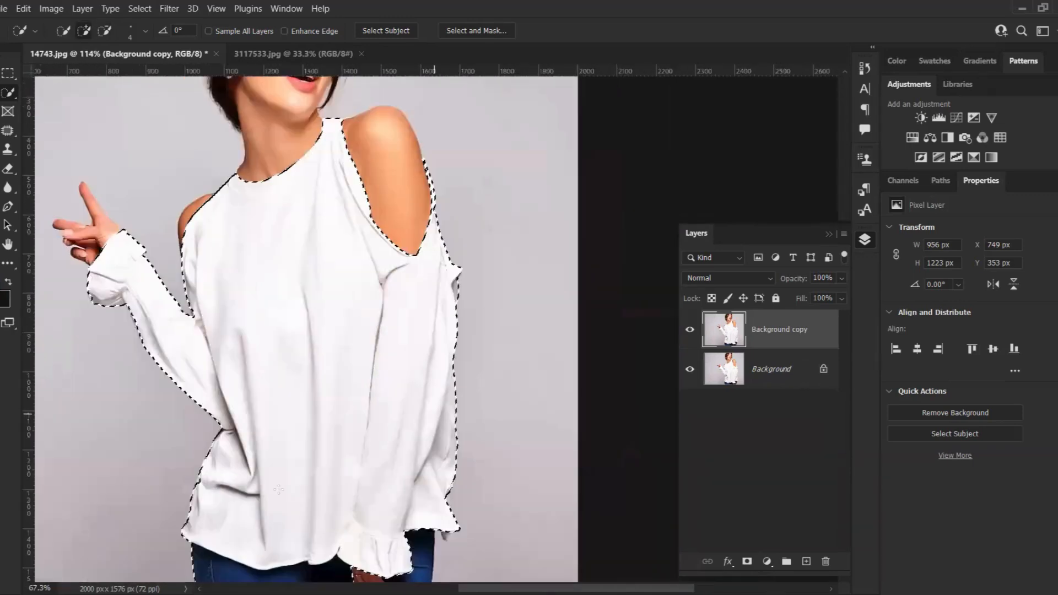
pyautogui.scroll(-4, 269, 453)
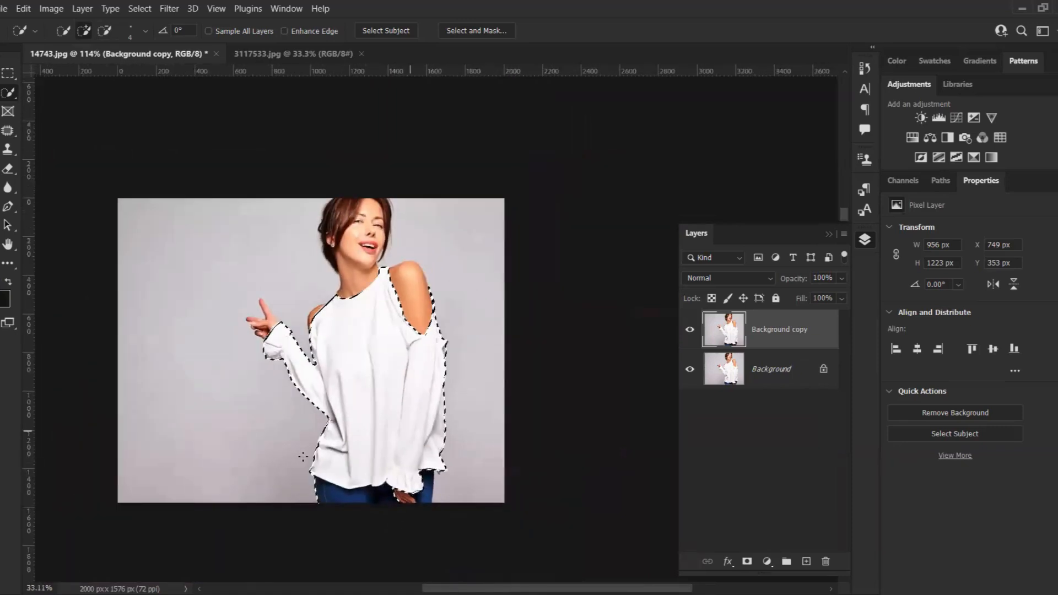
pyautogui.scroll(1, 270, 458)
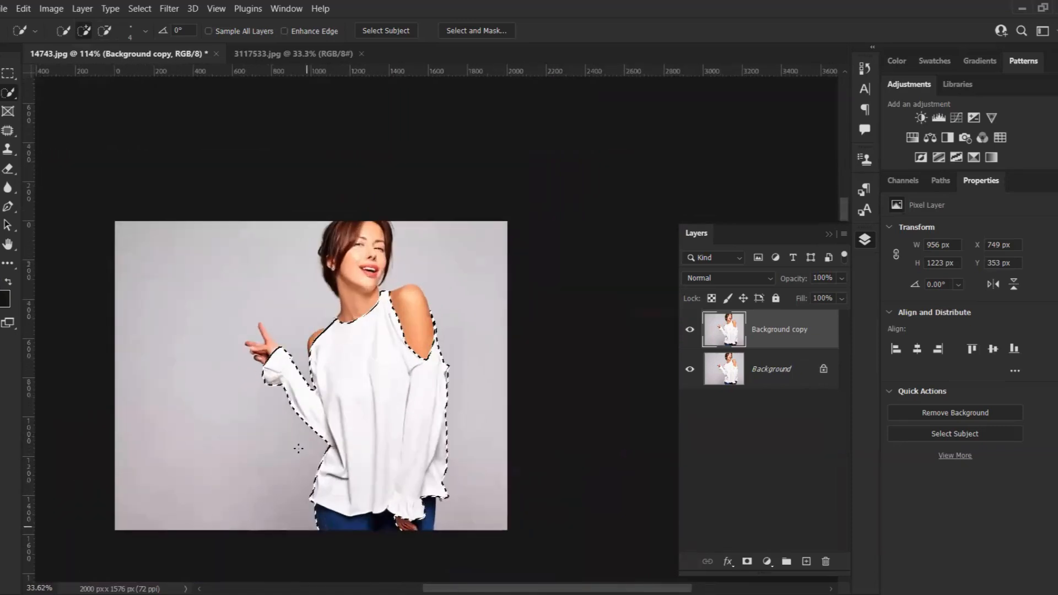
pyautogui.scroll(3, 298, 448)
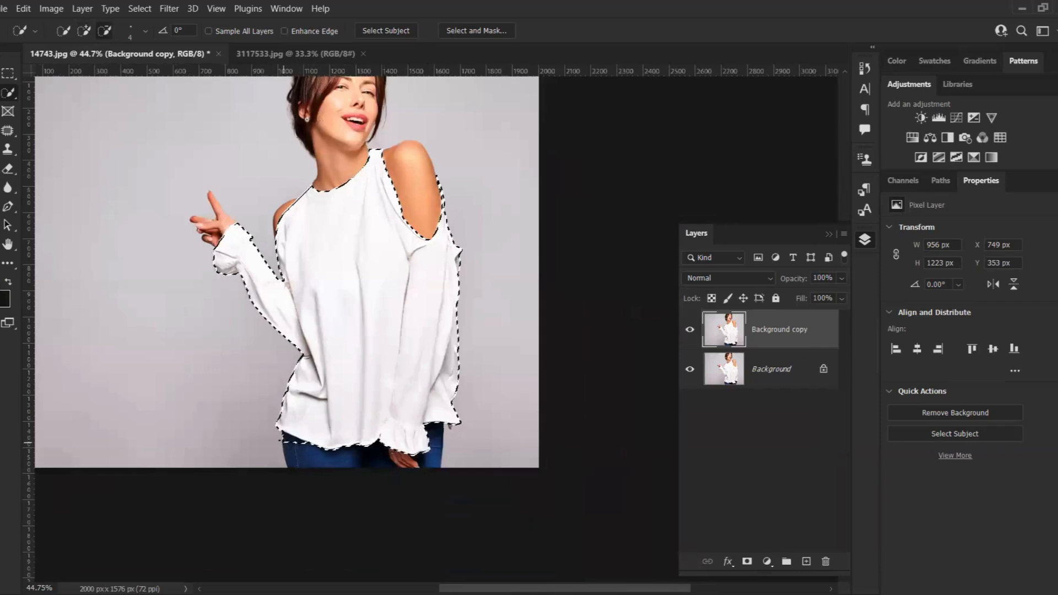
pyautogui.moveTo(278, 448); pyautogui.dragTo(278, 437)
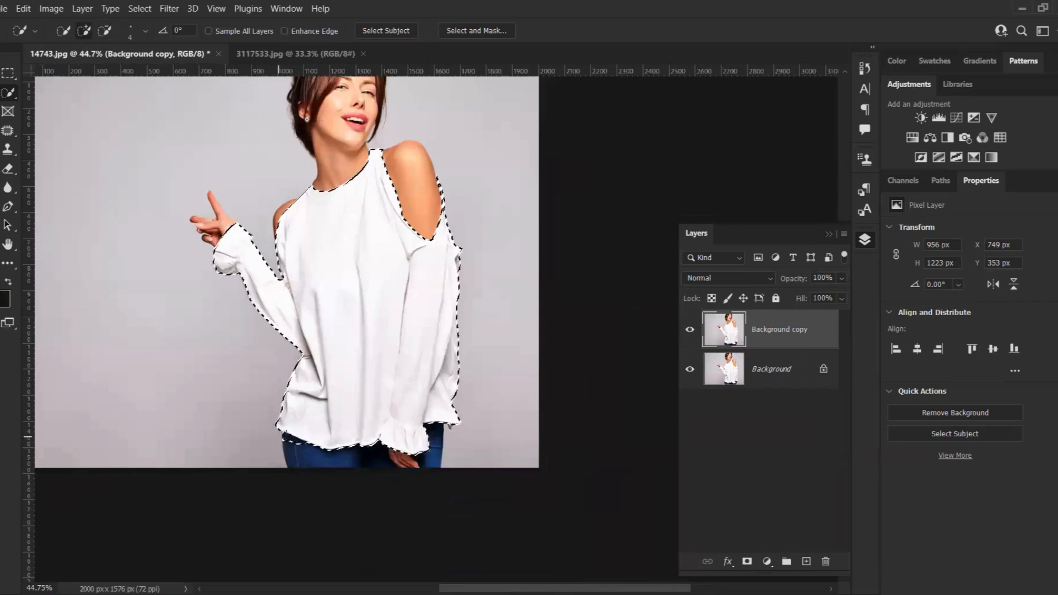
pyautogui.scroll(2, 296, 421)
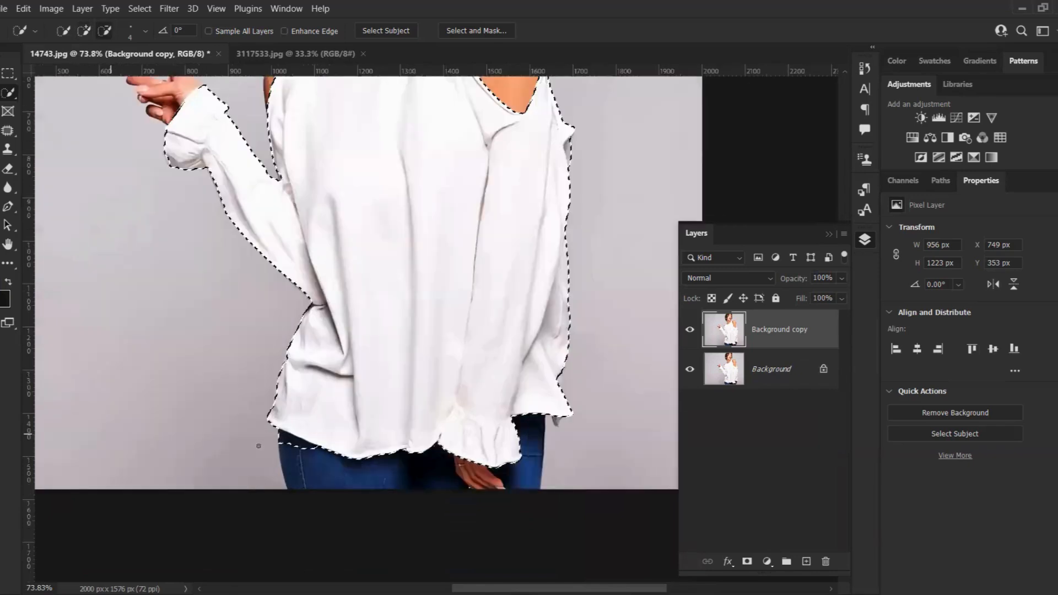
pyautogui.scroll(3, 300, 457)
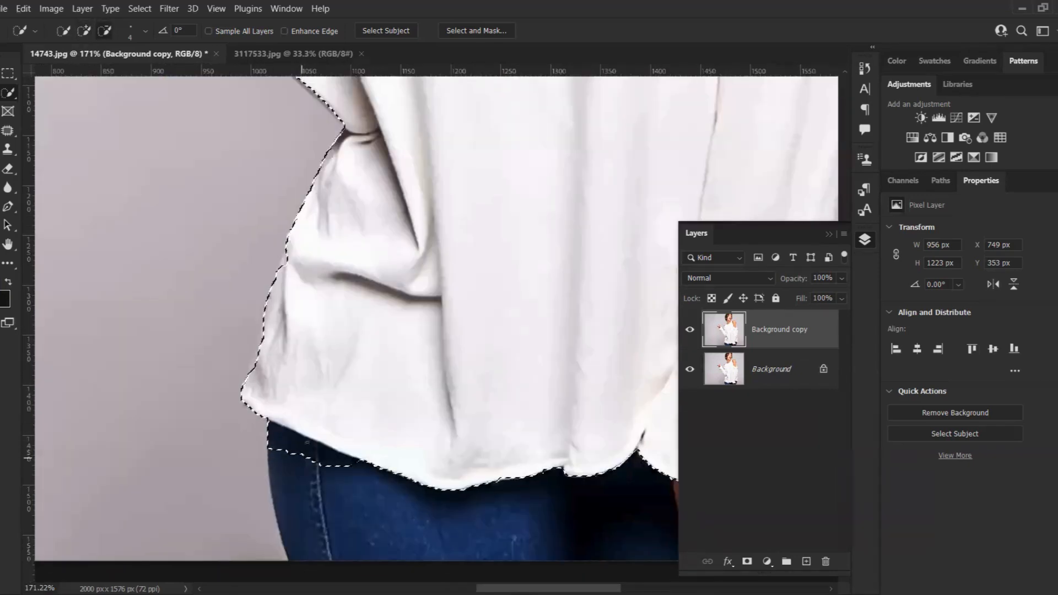
pyautogui.click(281, 438)
pyautogui.moveTo(361, 463); pyautogui.dragTo(330, 453)
pyautogui.hotkey('ctrl', 'z')
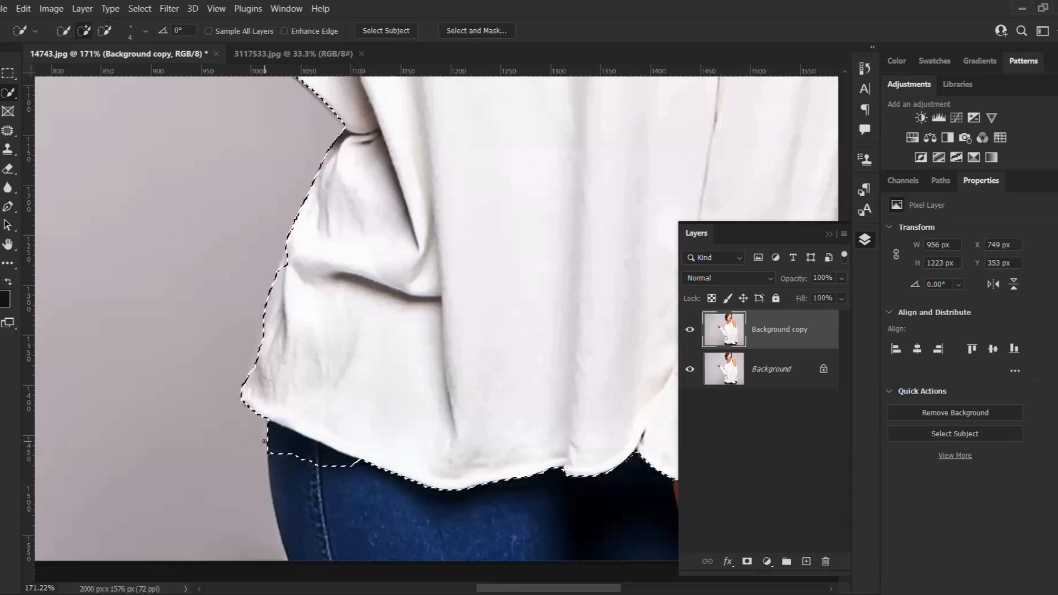
pyautogui.press(']')
pyautogui.press(']')
pyautogui.press(']')
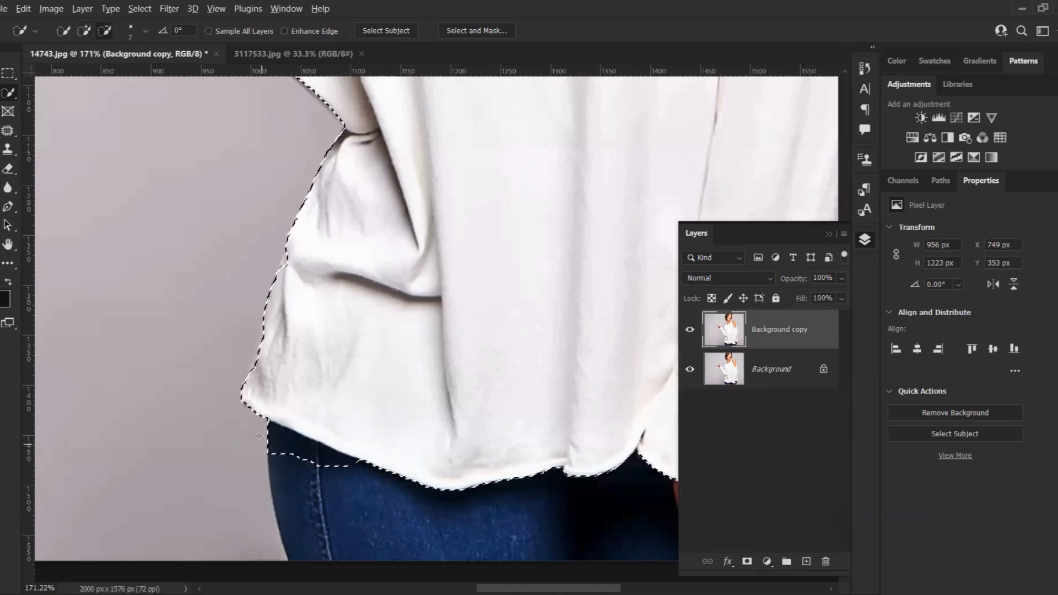
pyautogui.keyDown('alt'); pyautogui.moveTo(263, 437); pyautogui.dragTo(324, 462); pyautogui.keyUp('alt')
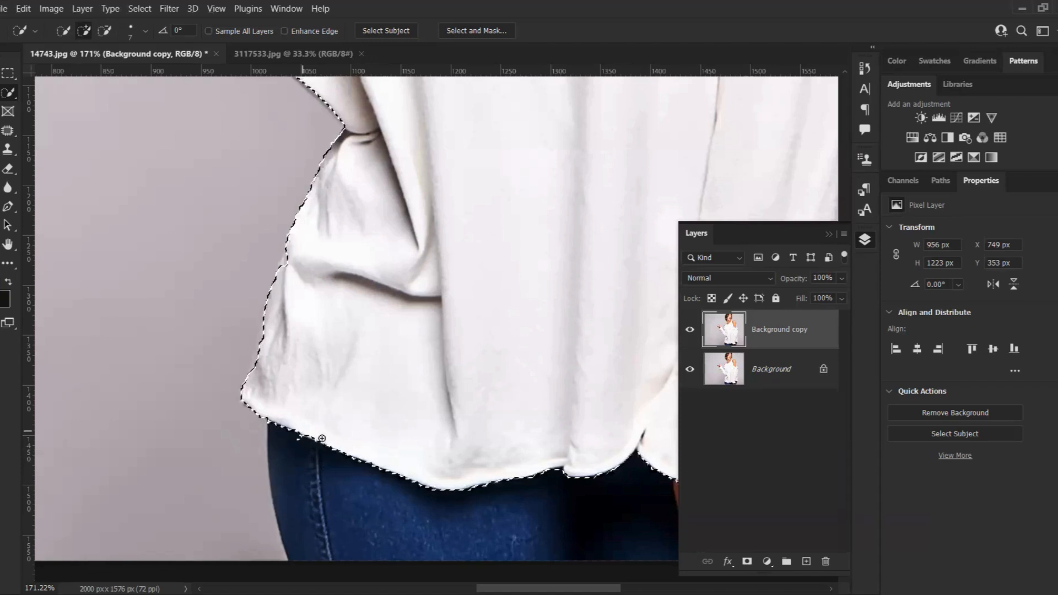
pyautogui.press('alt')
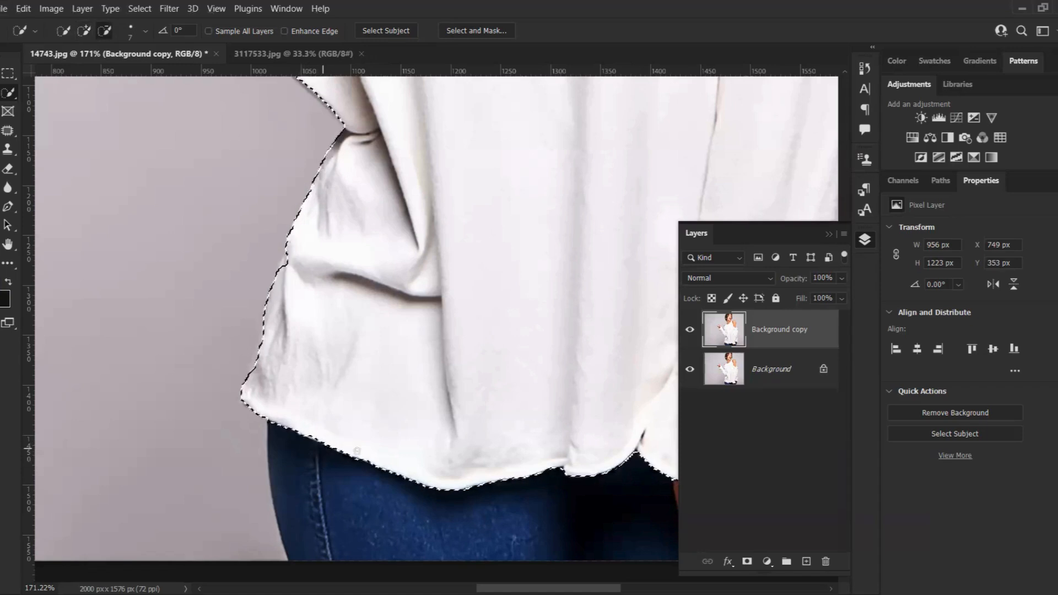
pyautogui.scroll(-2, 365, 474)
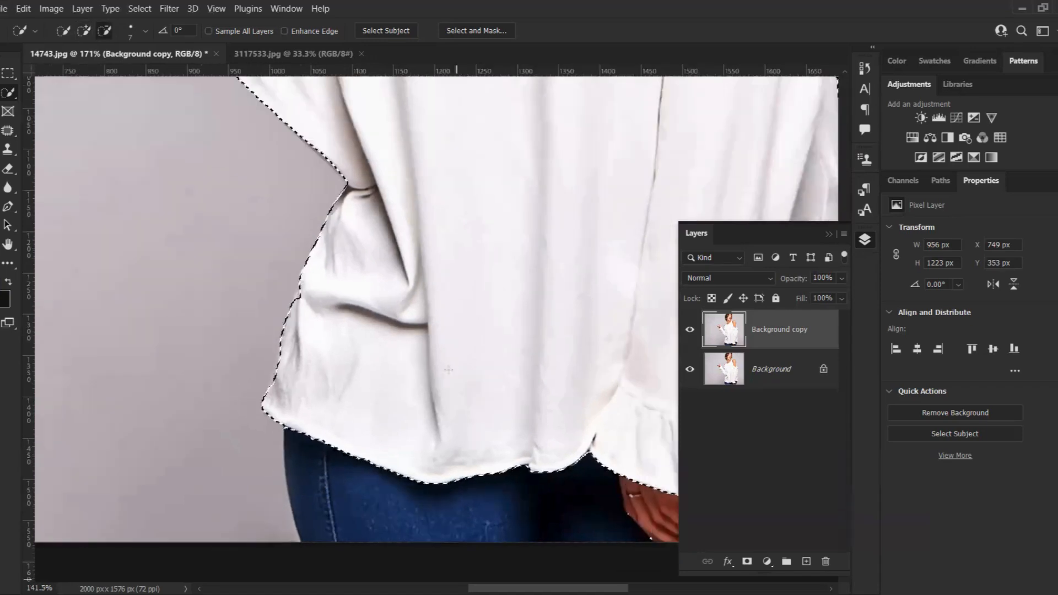
pyautogui.scroll(-5, 424, 375)
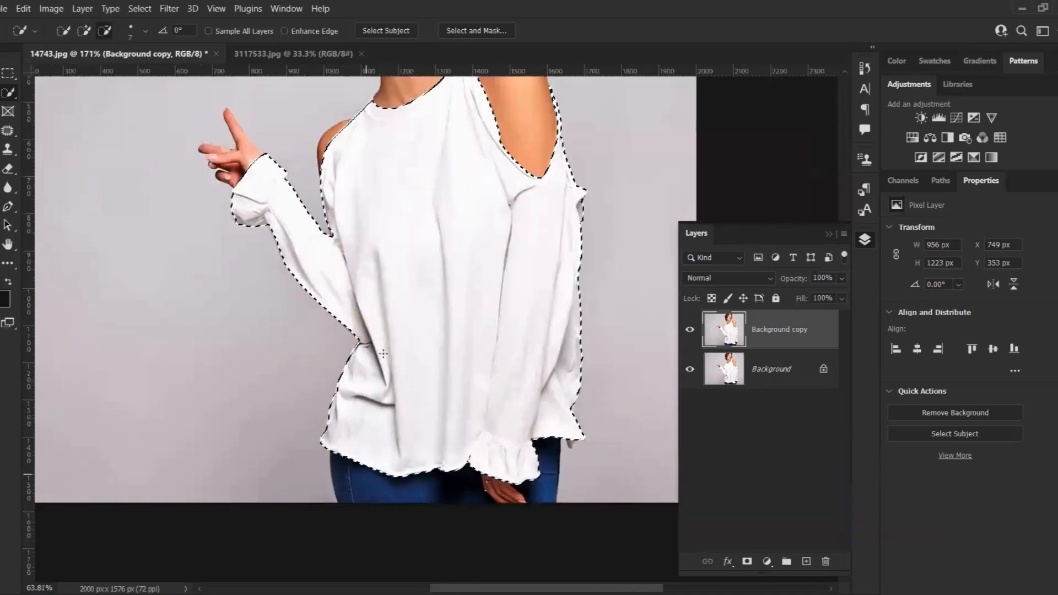
pyautogui.scroll(-3, 369, 352)
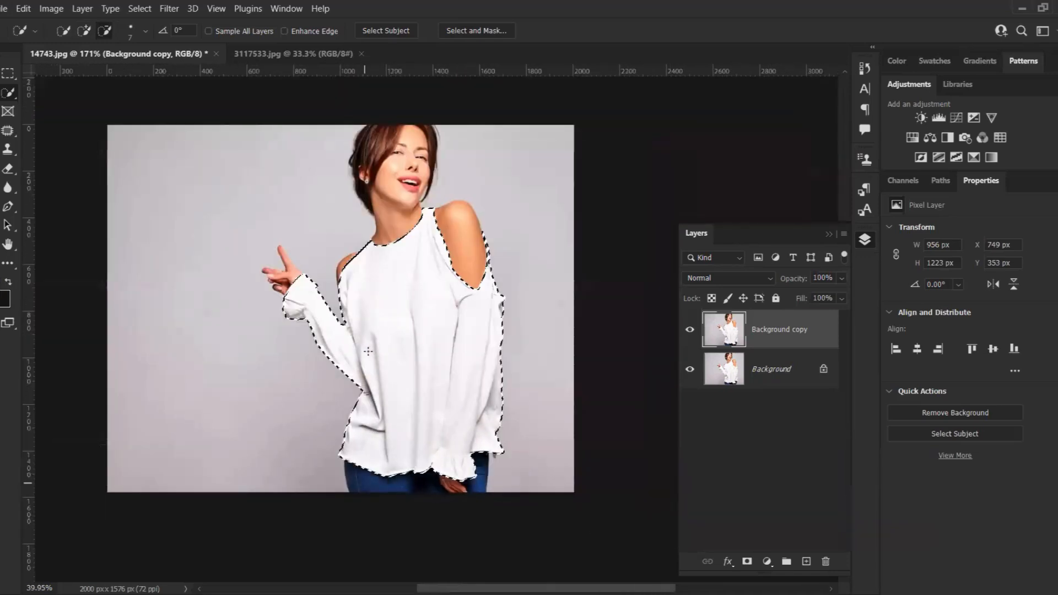
pyautogui.scroll(3, 482, 137)
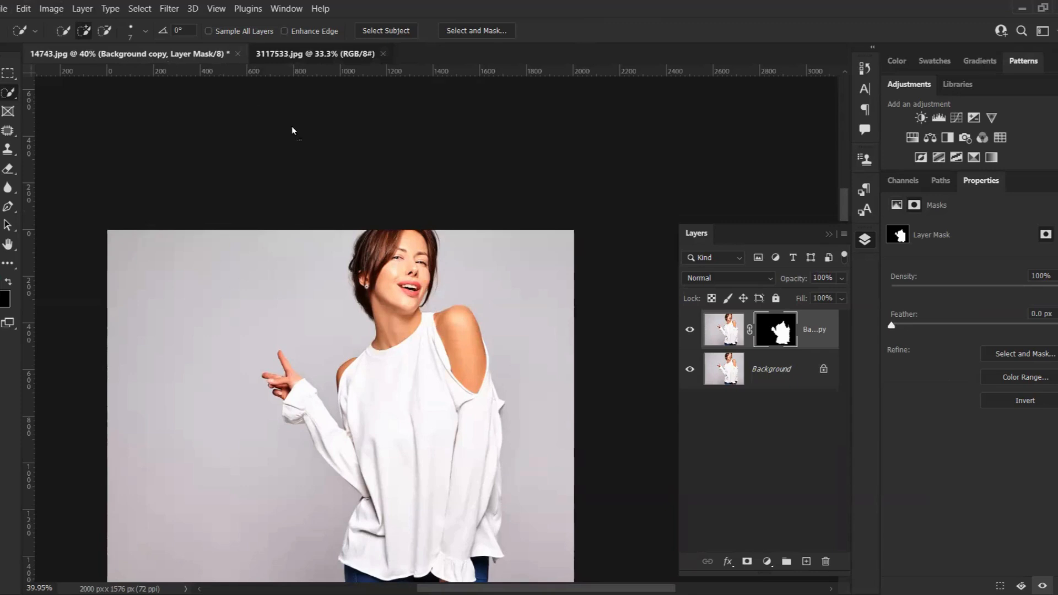
# Bring the floral pattern image from the other open document into the shirt document as a new layer
pyautogui.hotkey('ctrl', 'Tab')
pyautogui.press('v')
pyautogui.hotkey('ctrl', 'Tab')
pyautogui.moveTo(395, 315); pyautogui.dragTo(379, 455)
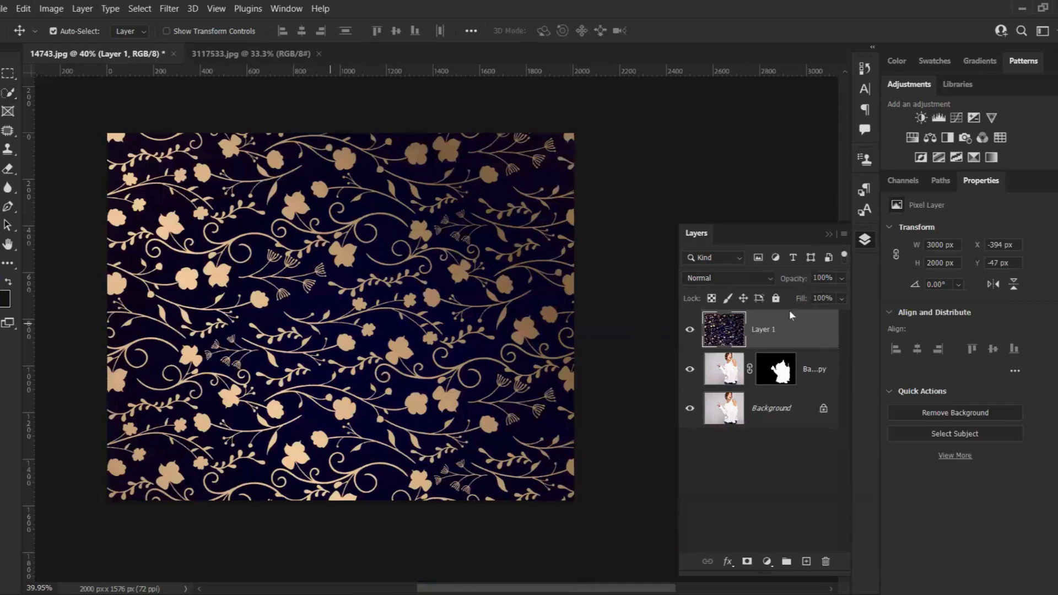
# Set the pattern layer to Linear Burn and clip it to the masked shirt layer
pyautogui.click(728, 277)
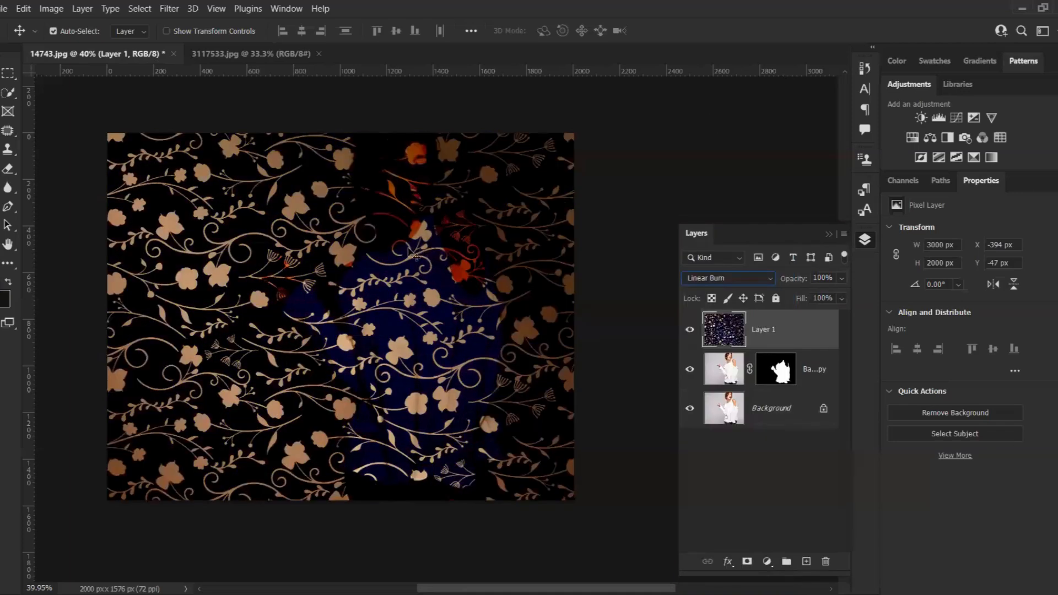
pyautogui.hotkey('ctrl', 'alt', 'g')
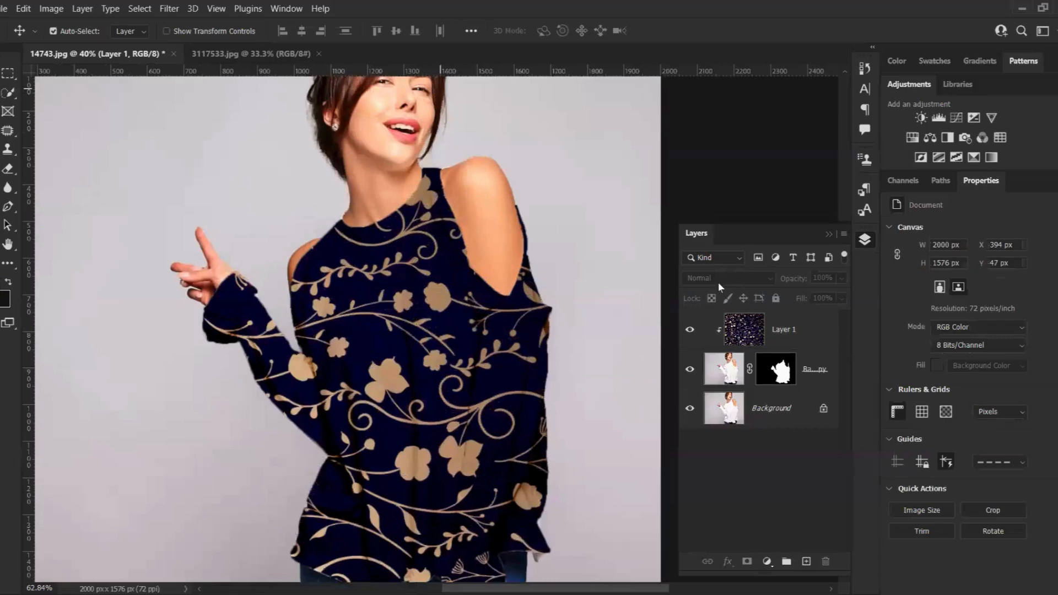
pyautogui.click(728, 329)
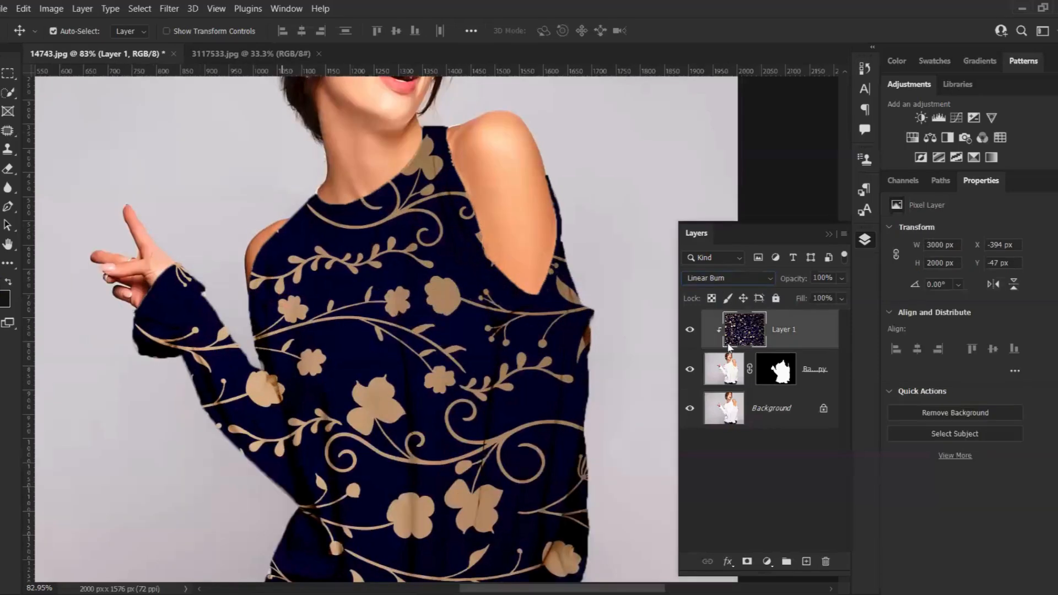
pyautogui.click(728, 278)
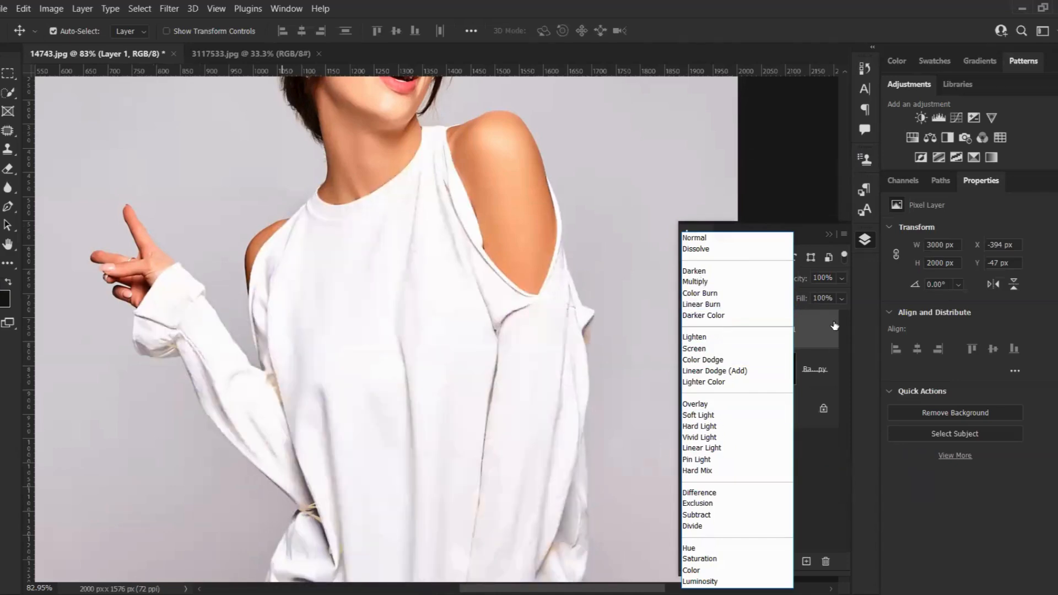
pyautogui.click(831, 371)
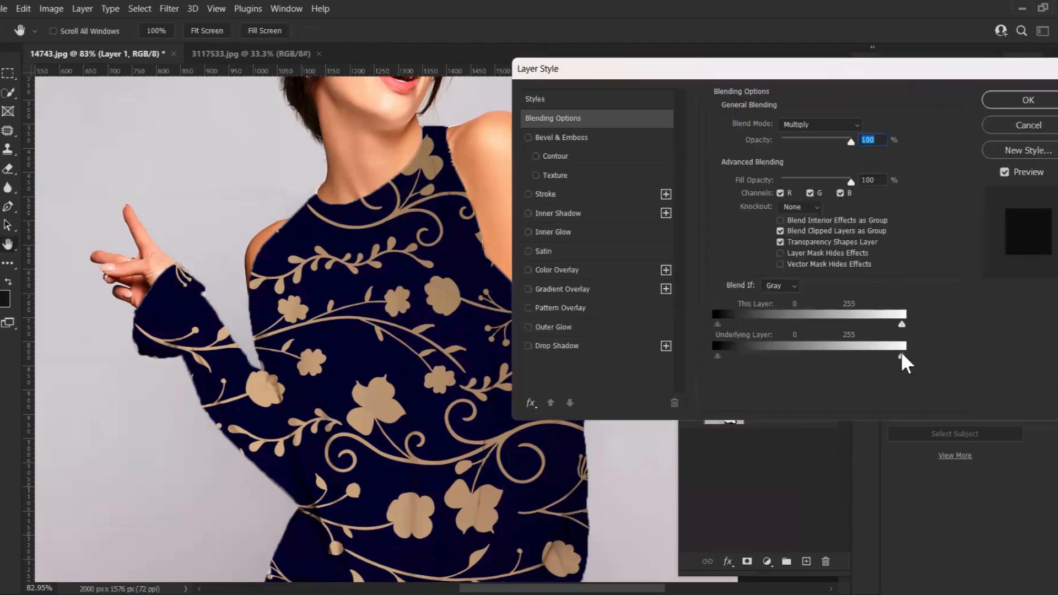
pyautogui.click(1011, 131)
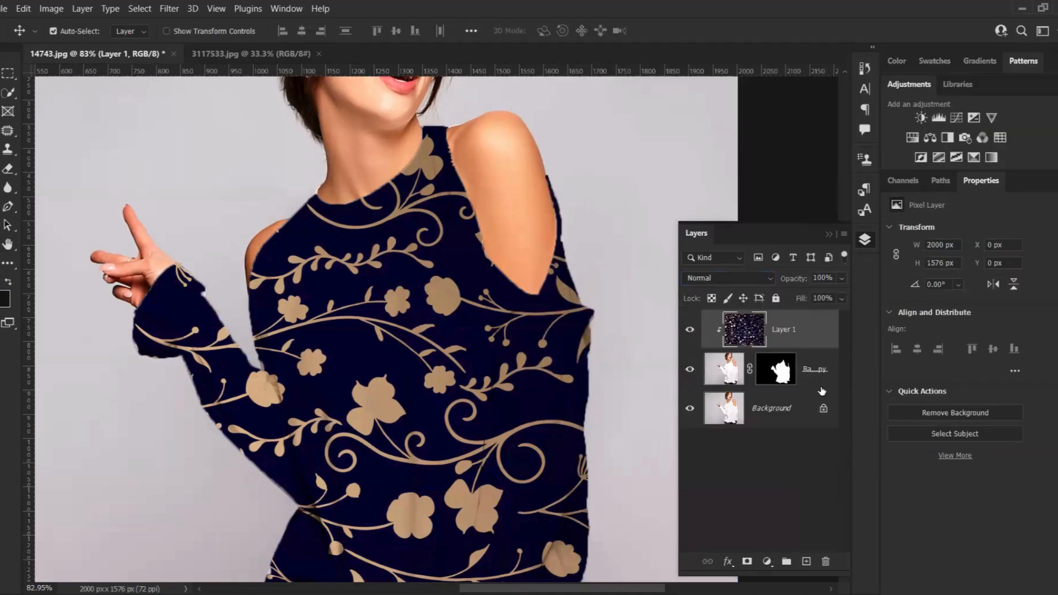
# Try adjusting the Blend If sliders in the shirt layer's blending options
pyautogui.click(819, 389)
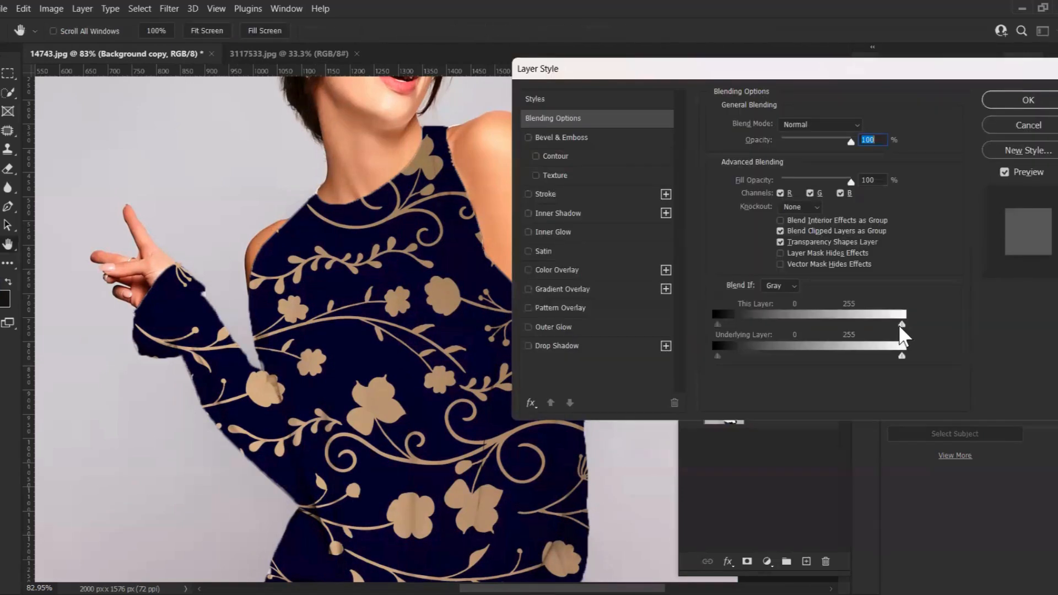
pyautogui.moveTo(897, 324)
pyautogui.mouseDown()
pyautogui.moveTo(854, 328)
pyautogui.moveTo(879, 326)
pyautogui.mouseUp()
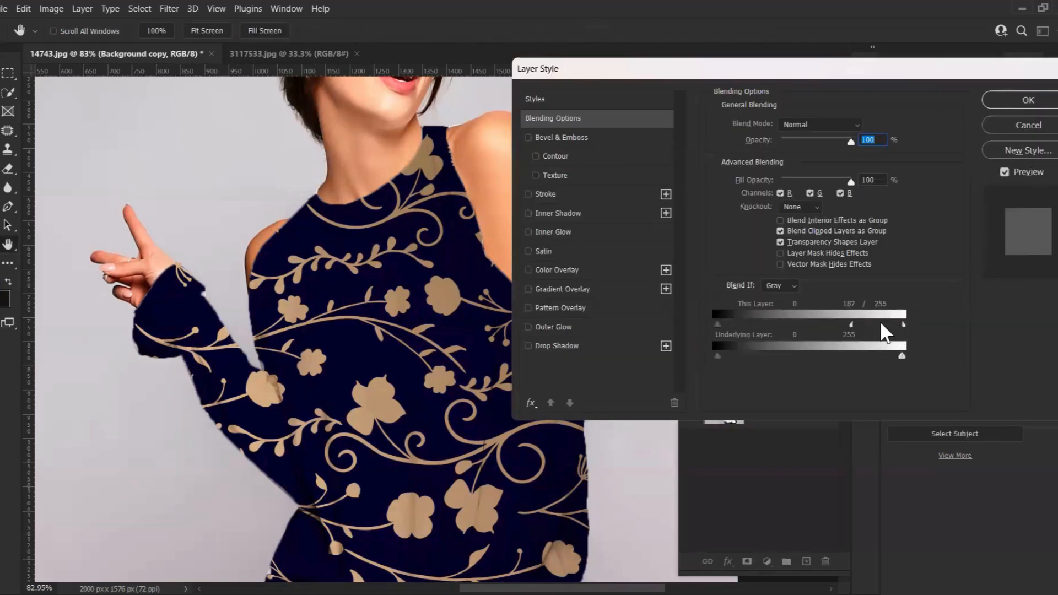
pyautogui.click(778, 285)
pyautogui.click(904, 357)
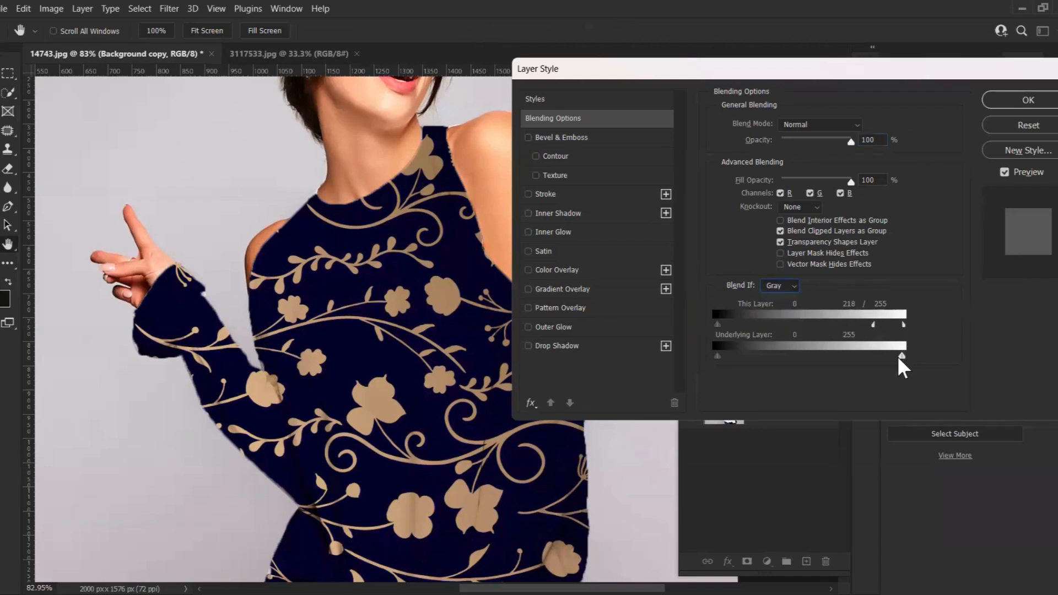
pyautogui.moveTo(903, 356); pyautogui.dragTo(889, 354)
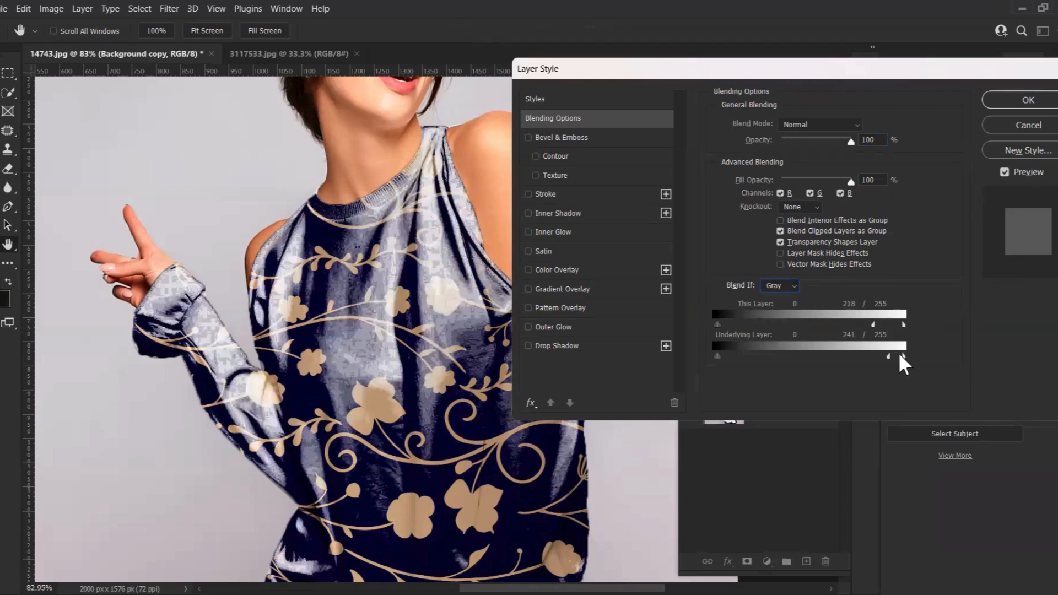
pyautogui.click(901, 355)
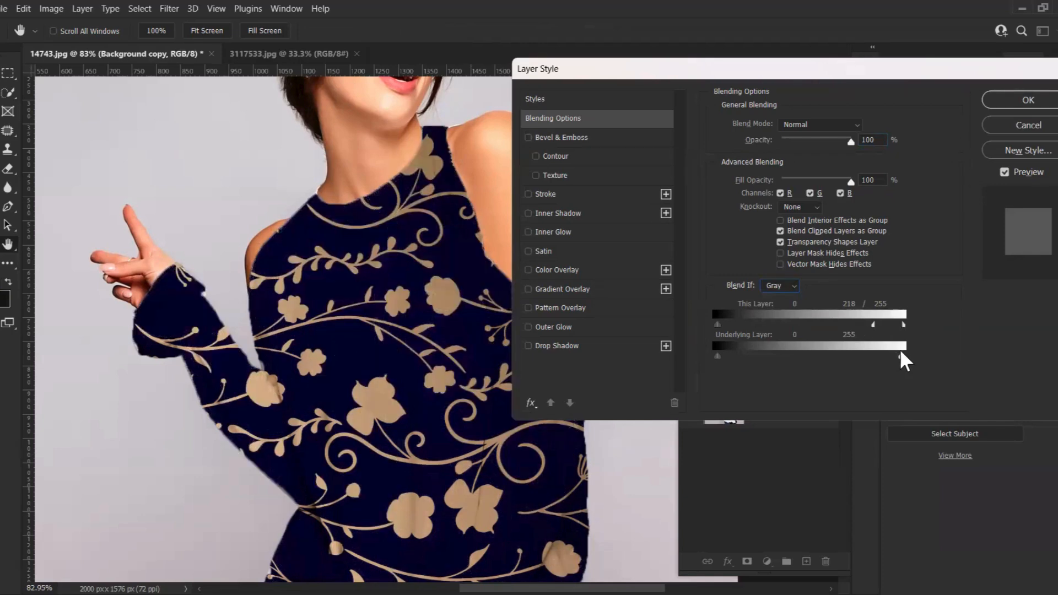
pyautogui.moveTo(901, 354); pyautogui.dragTo(909, 354)
pyautogui.moveTo(836, 325); pyautogui.dragTo(811, 326)
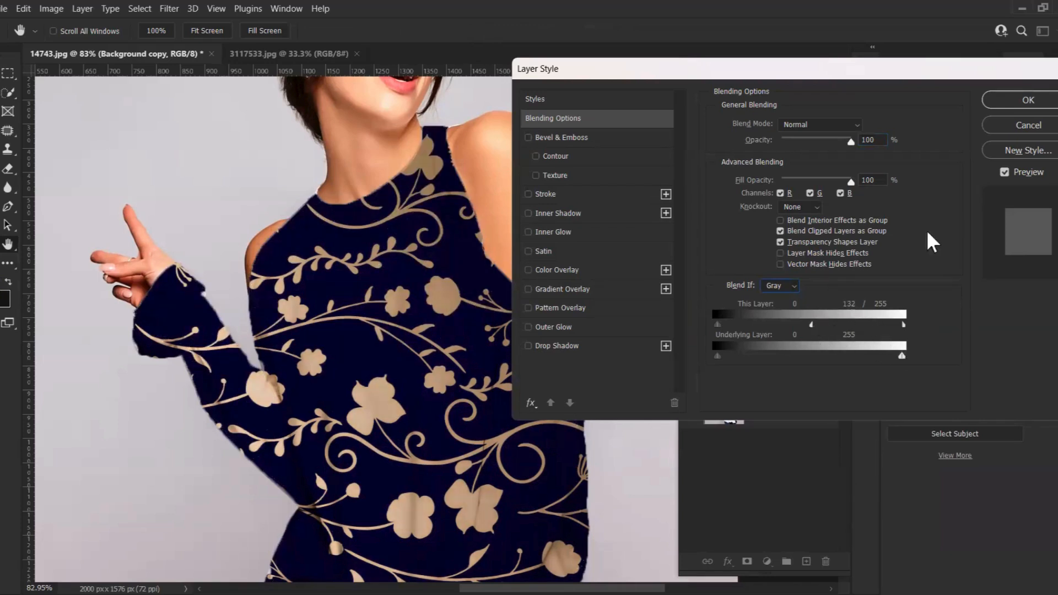
pyautogui.click(1016, 126)
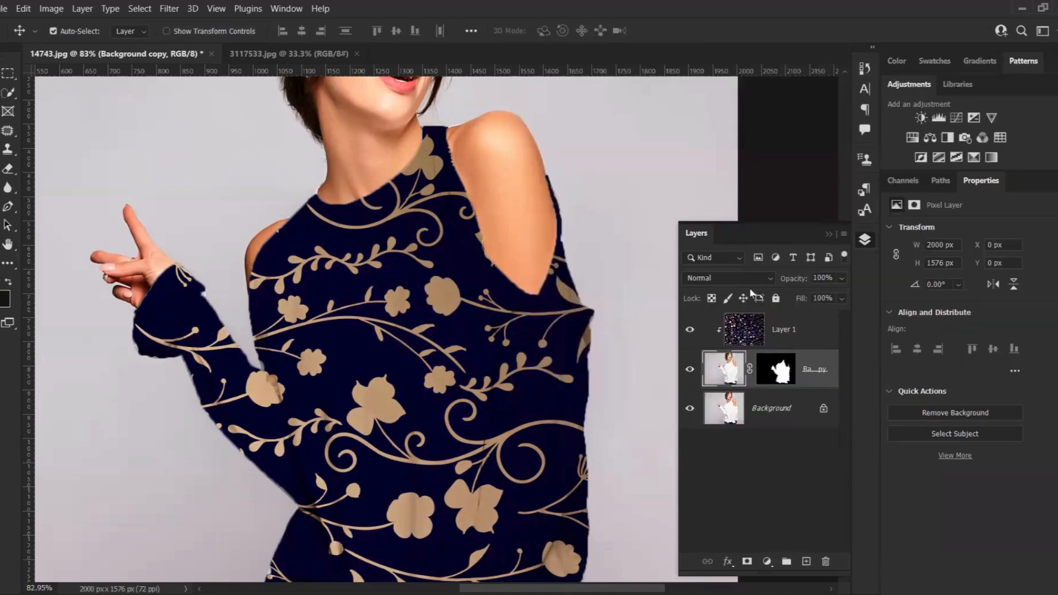
# Set the masked shirt layer's blend mode to Linear Burn
pyautogui.click(739, 276)
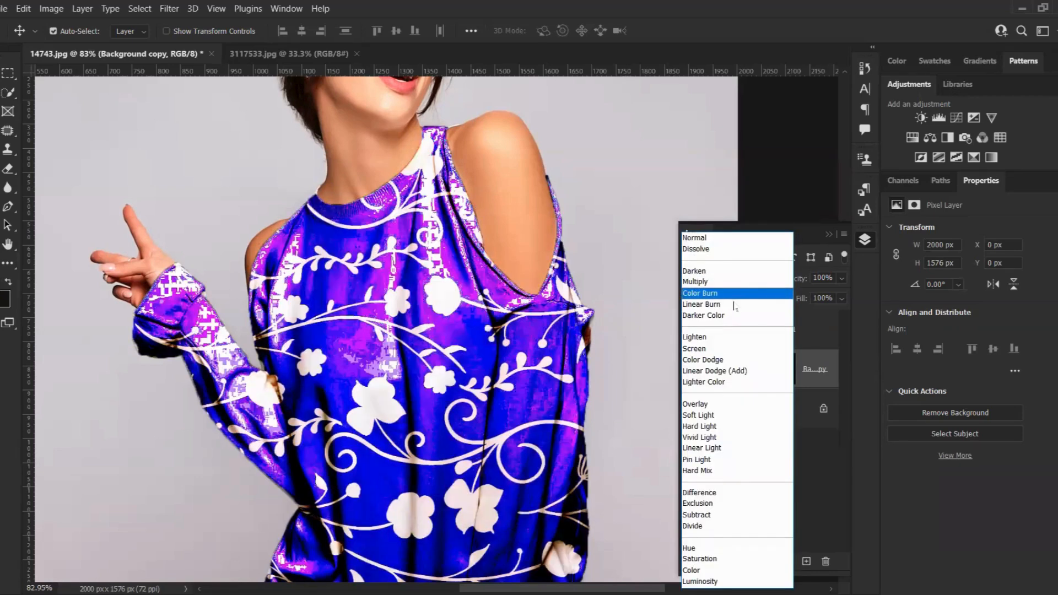
pyautogui.click(734, 307)
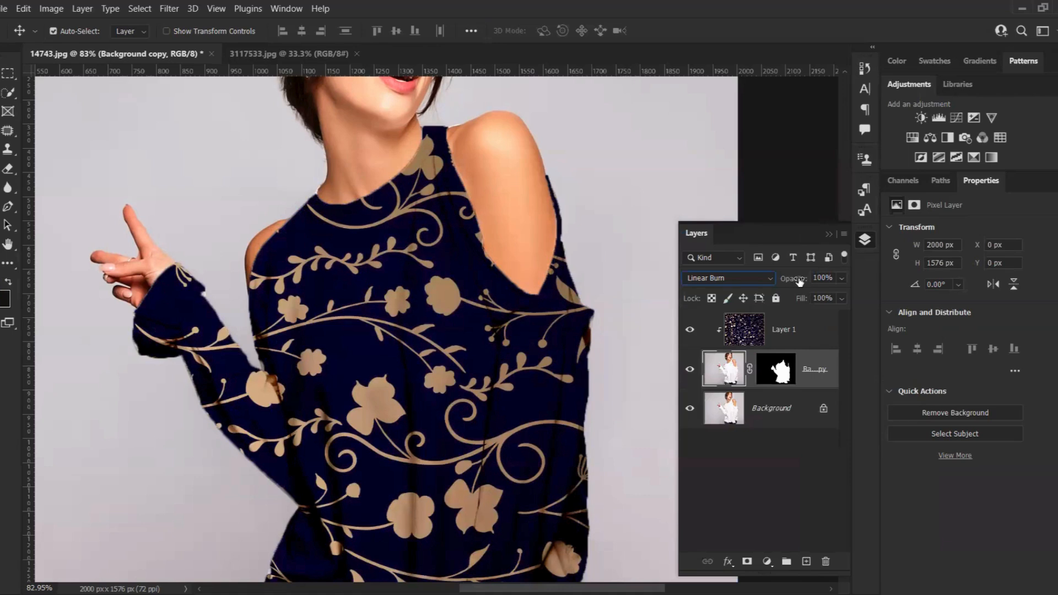
# Set the pattern layer's blend mode to Linear Burn and its opacity to 83%
pyautogui.click(805, 324)
pyautogui.click(815, 380)
pyautogui.click(806, 331)
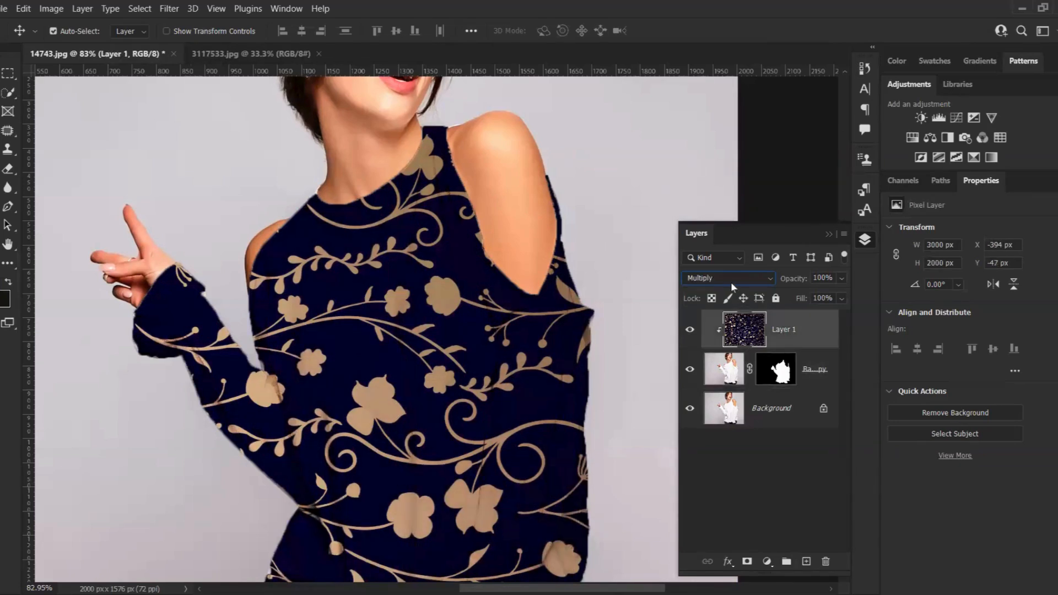
pyautogui.click(730, 282)
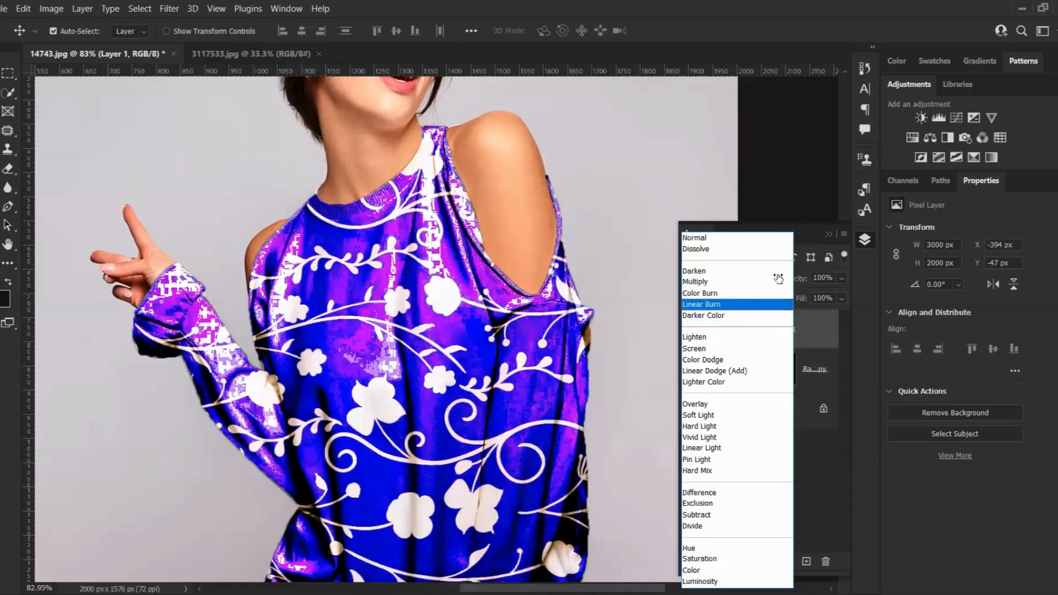
pyautogui.click(732, 304)
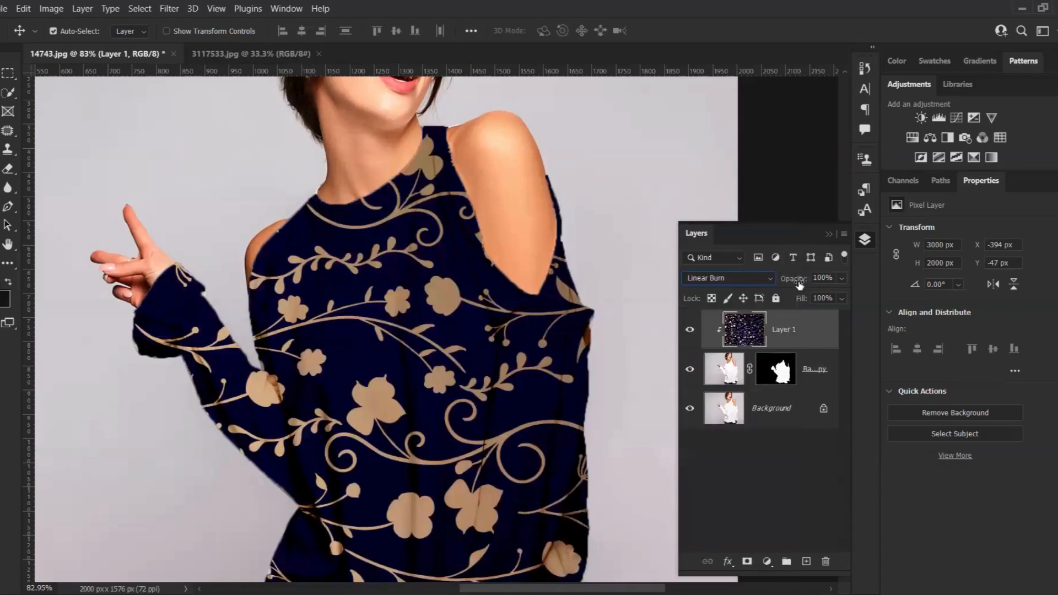
pyautogui.moveTo(791, 285); pyautogui.dragTo(781, 285)
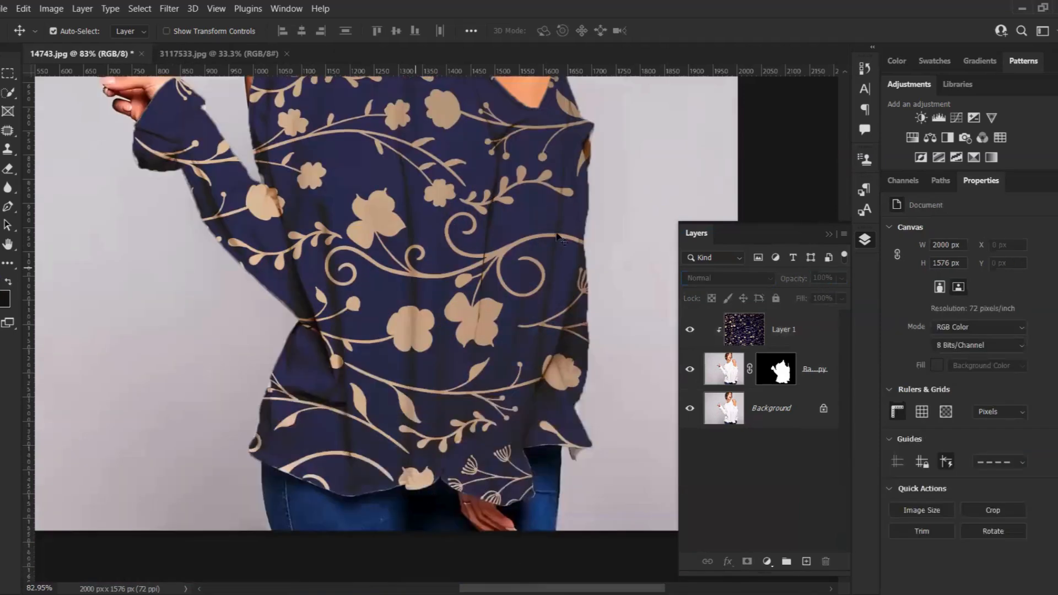
pyautogui.scroll(5, 557, 237)
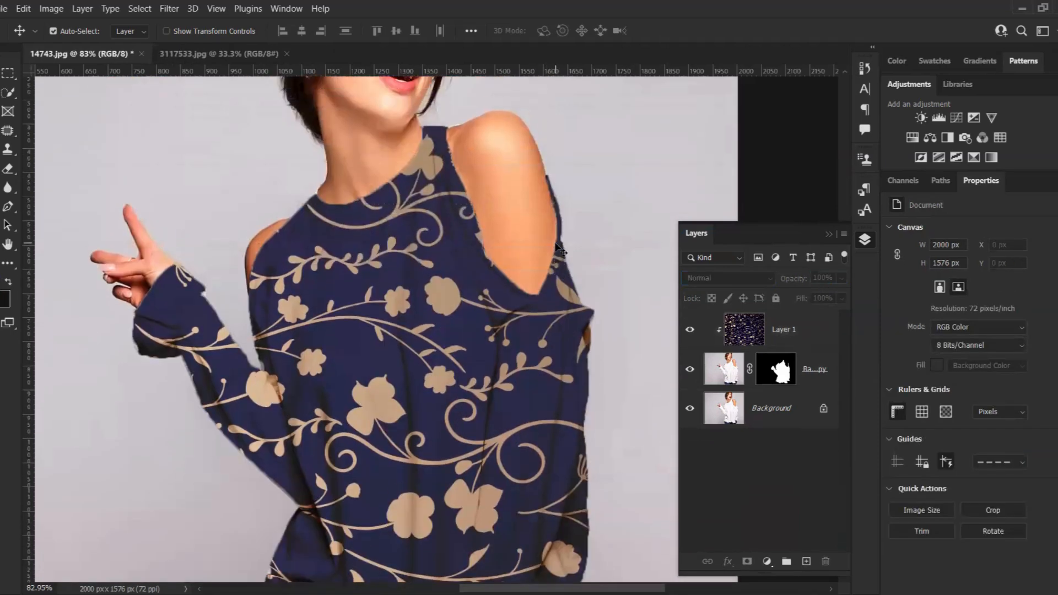